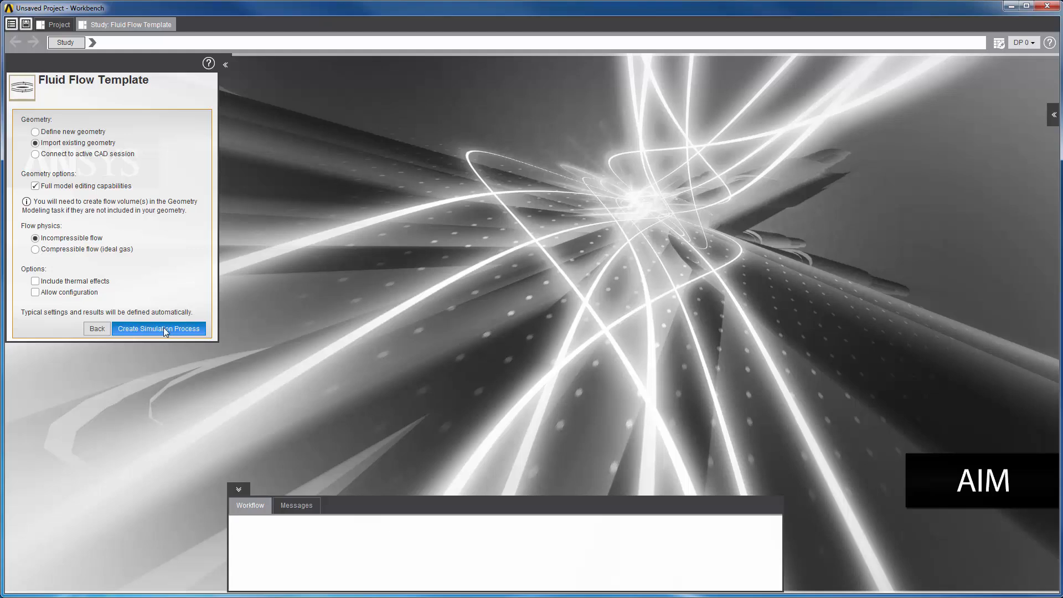
Step: Create a fluid flow simulation process from manifold.step and open its Geometry task
click(164, 329)
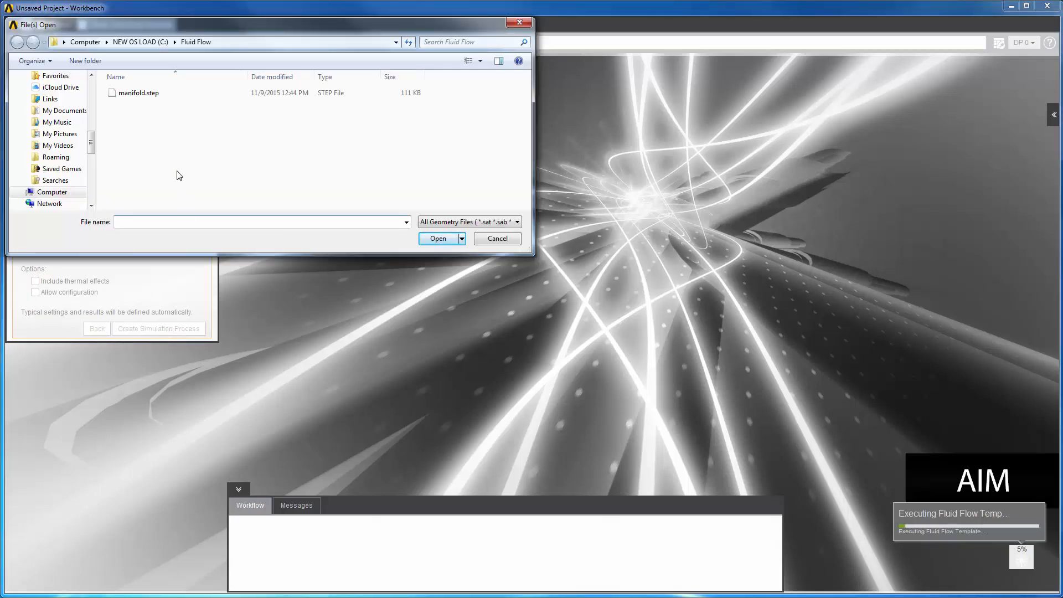
click(148, 98)
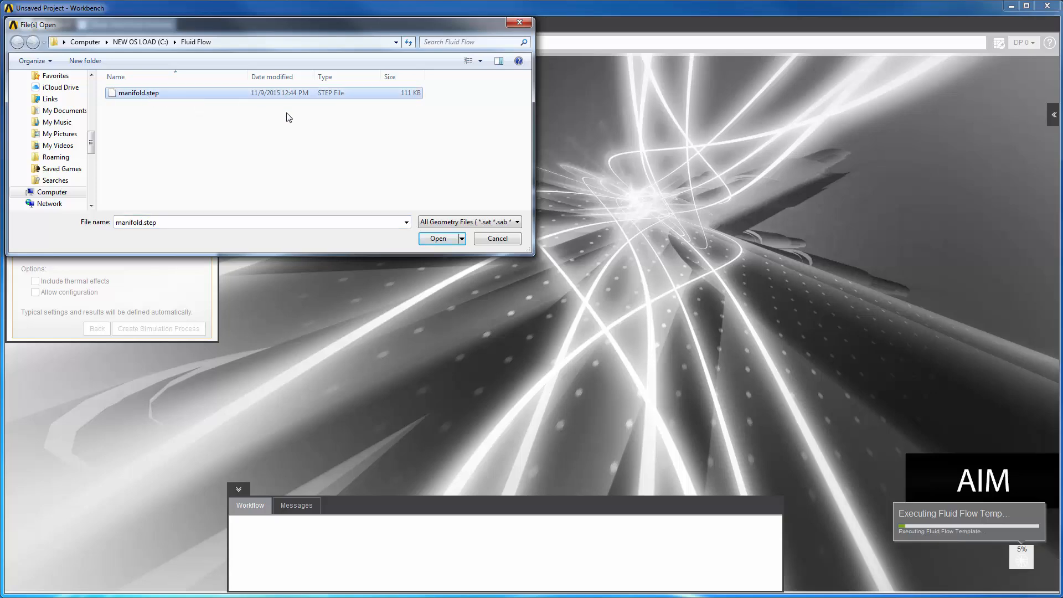
click(435, 241)
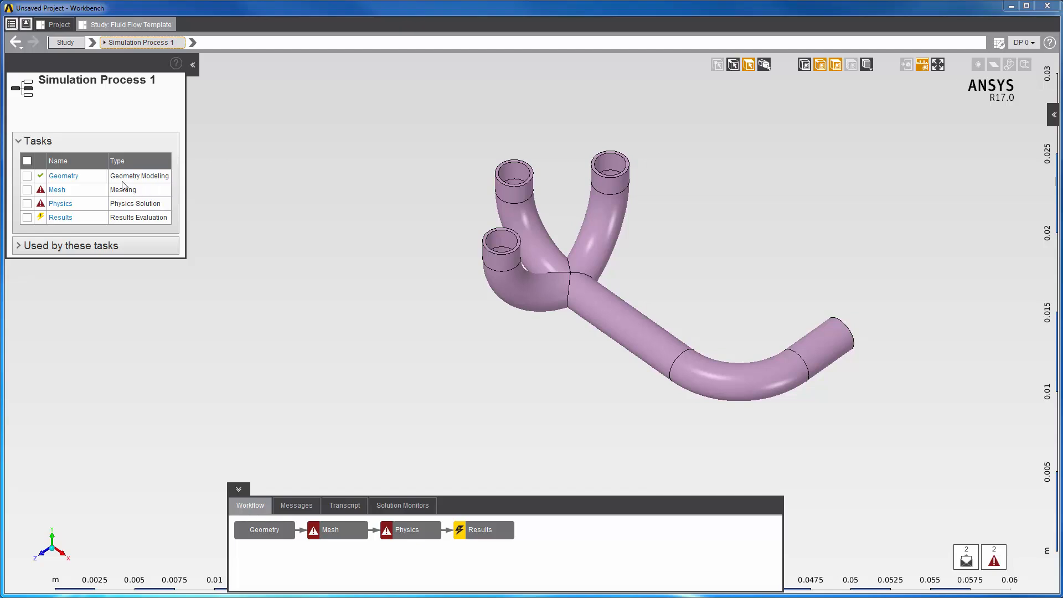
click(67, 177)
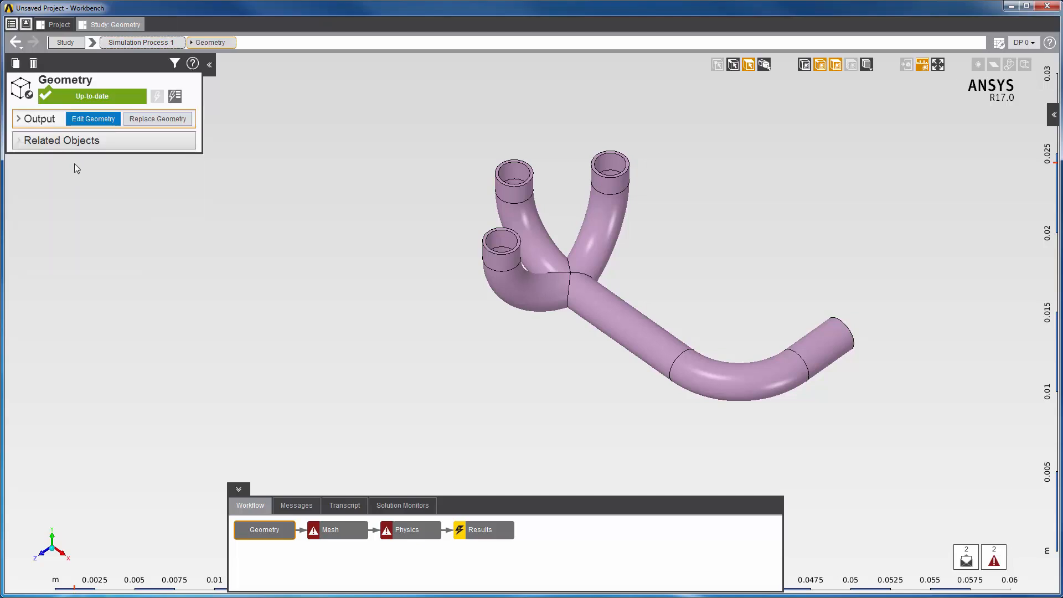
Step: Enter geometry editing, rotate the view to the pipe ends, and start Volume Extract
click(88, 121)
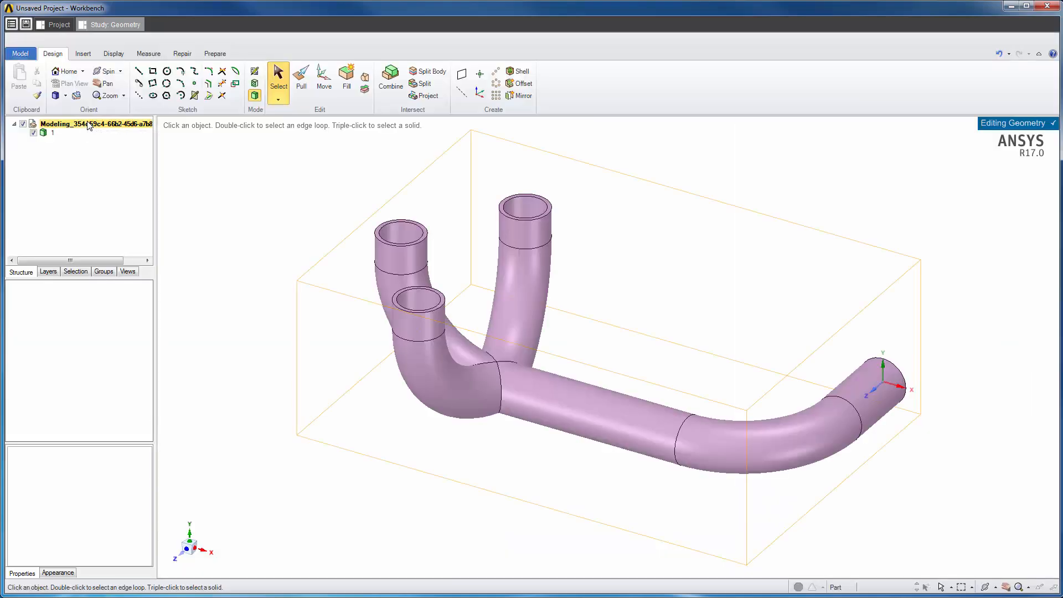
click(877, 368)
middle_drag(878, 367, 812, 521)
click(810, 521)
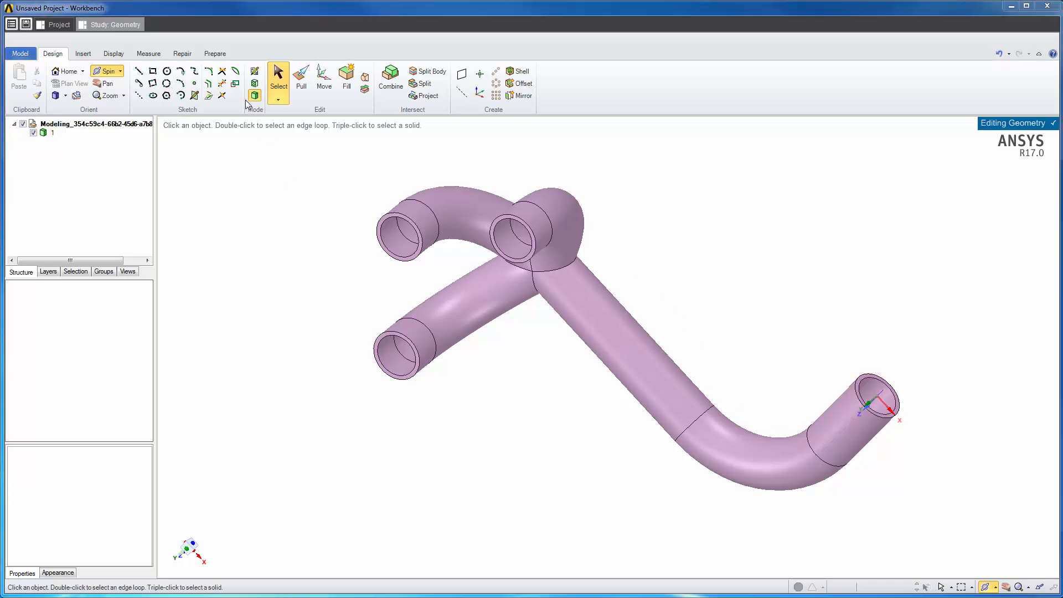
click(216, 53)
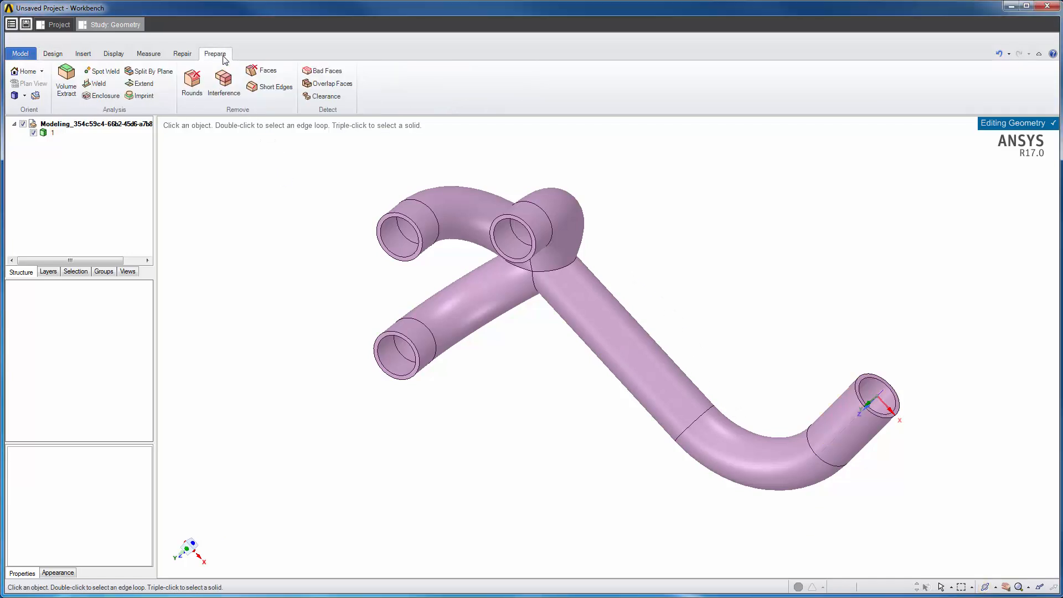
click(66, 79)
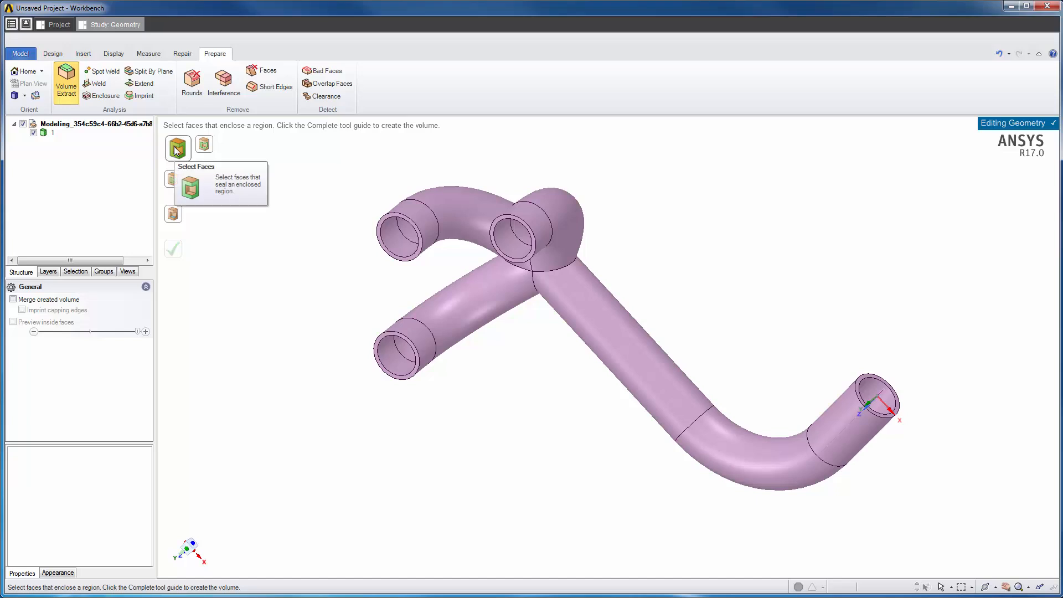
Step: Cap the four open pipe ends using an inner face to create the fluid volume, then exit editing
click(506, 221)
click(395, 204)
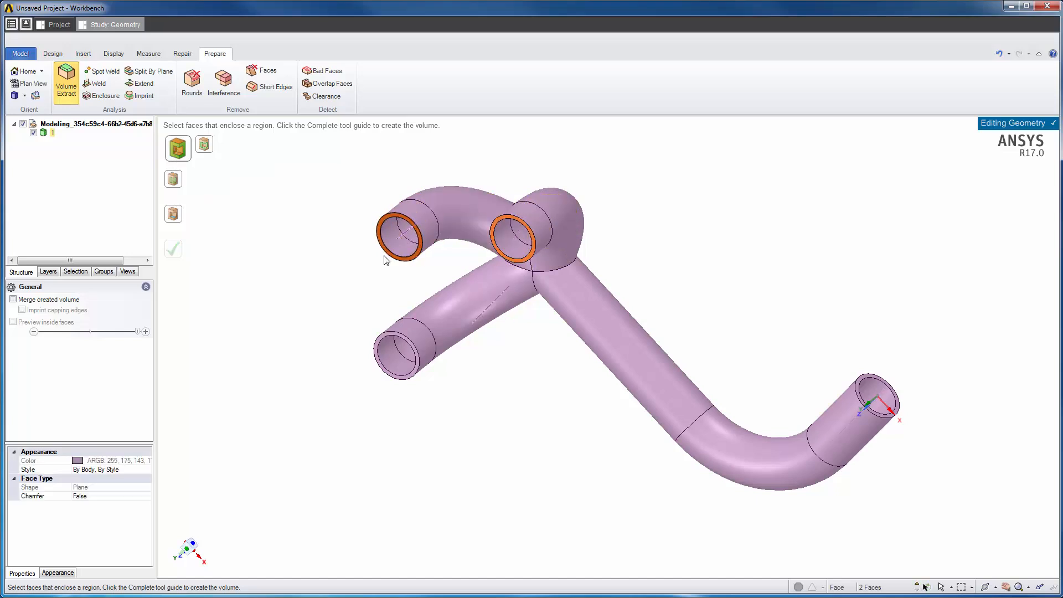
click(389, 330)
click(885, 386)
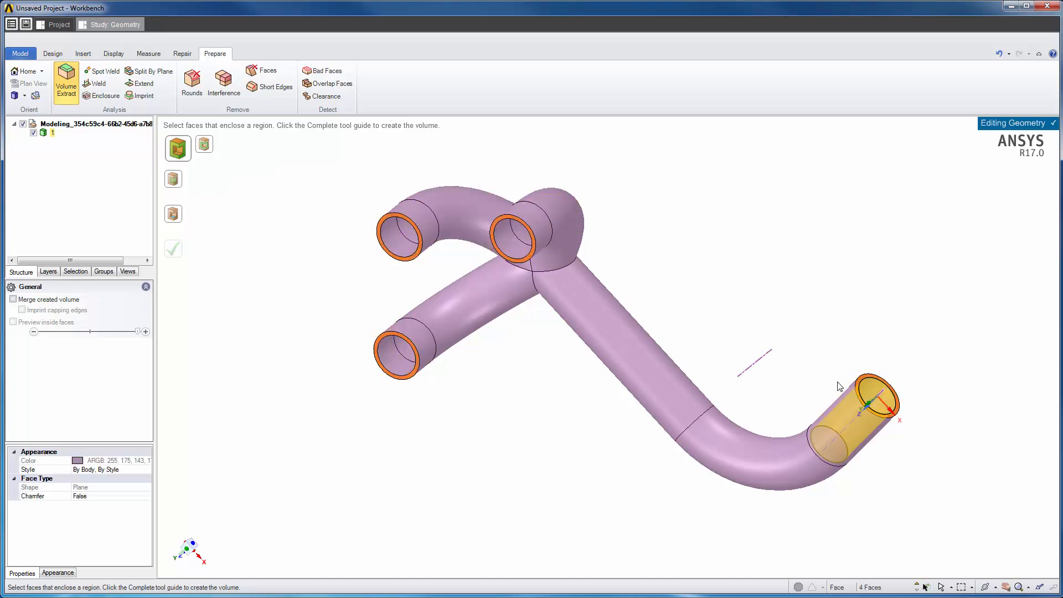
click(176, 216)
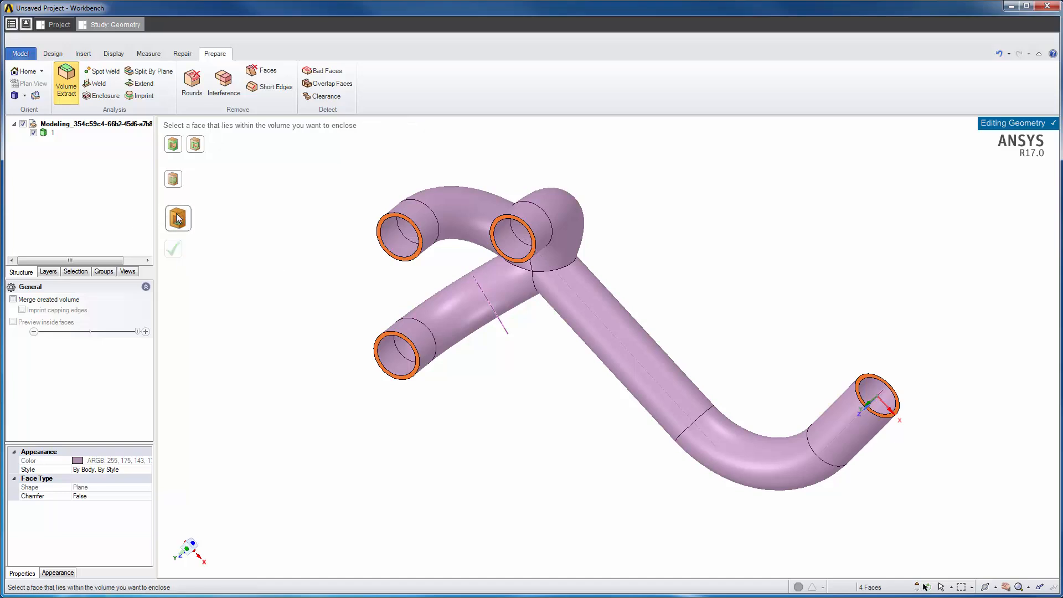
click(876, 396)
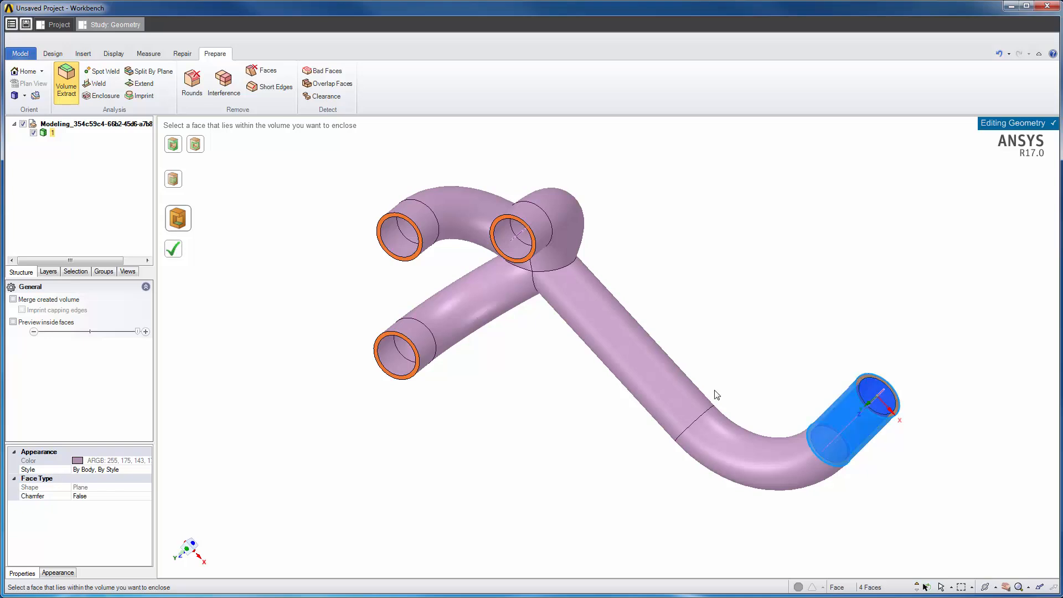
click(176, 253)
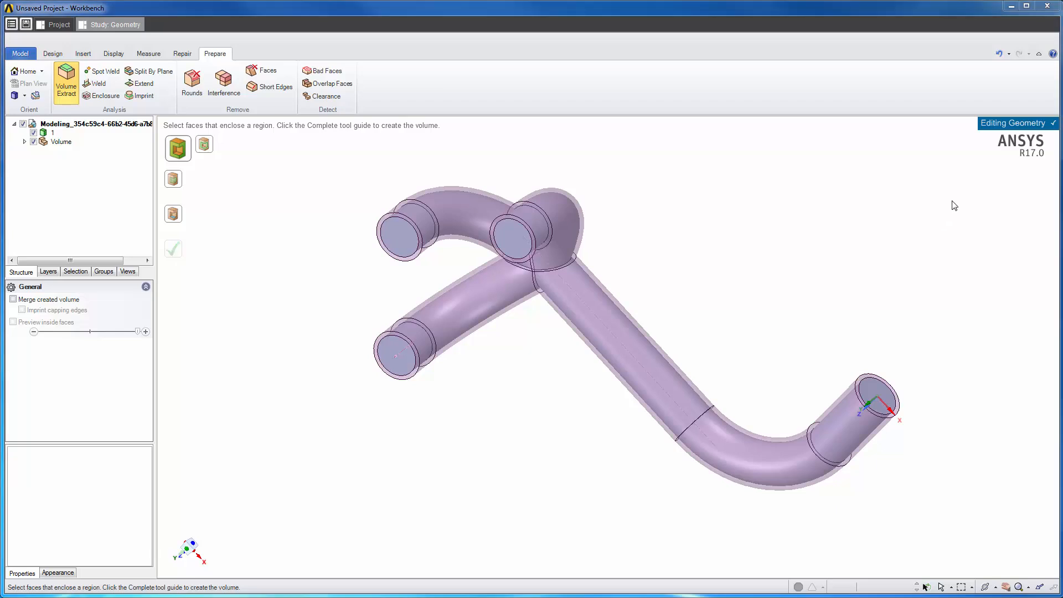
click(995, 126)
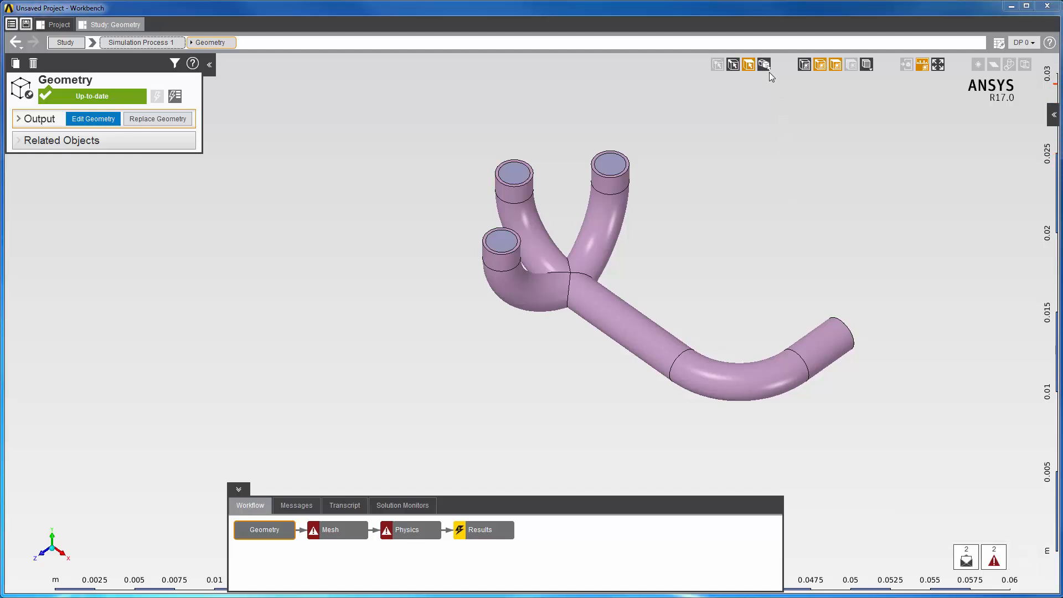
Step: Hide the solid pipe body and model edges so only the fluid volume remains, then go to Mesh
click(767, 67)
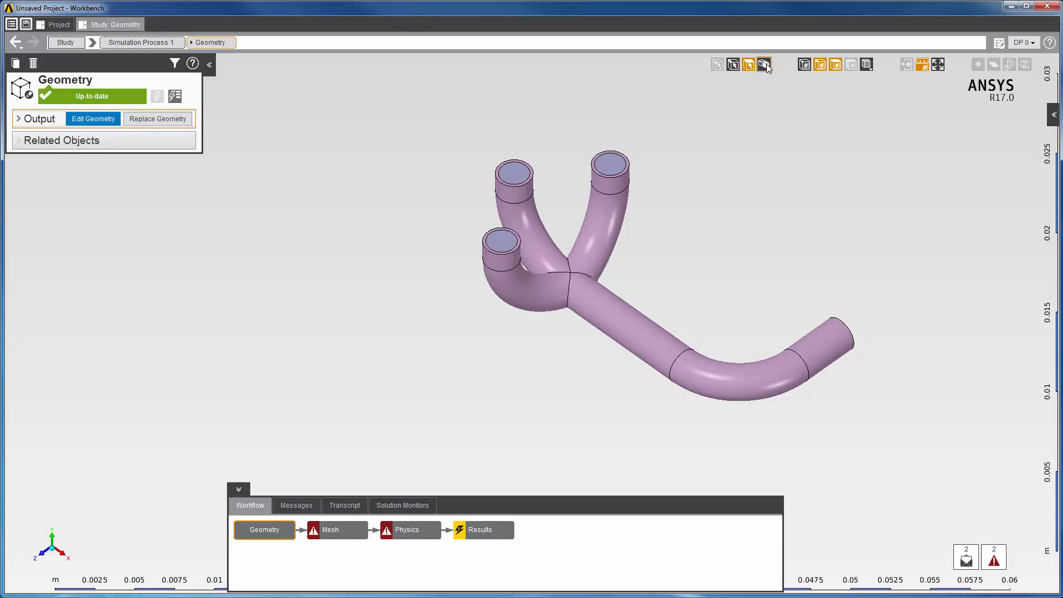
click(607, 304)
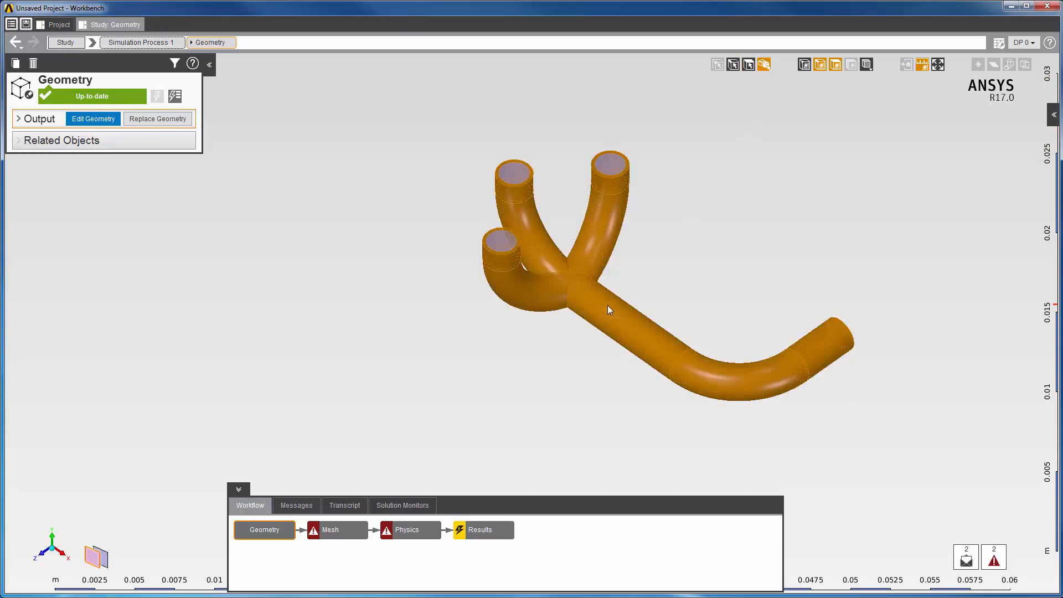
right_click(608, 309)
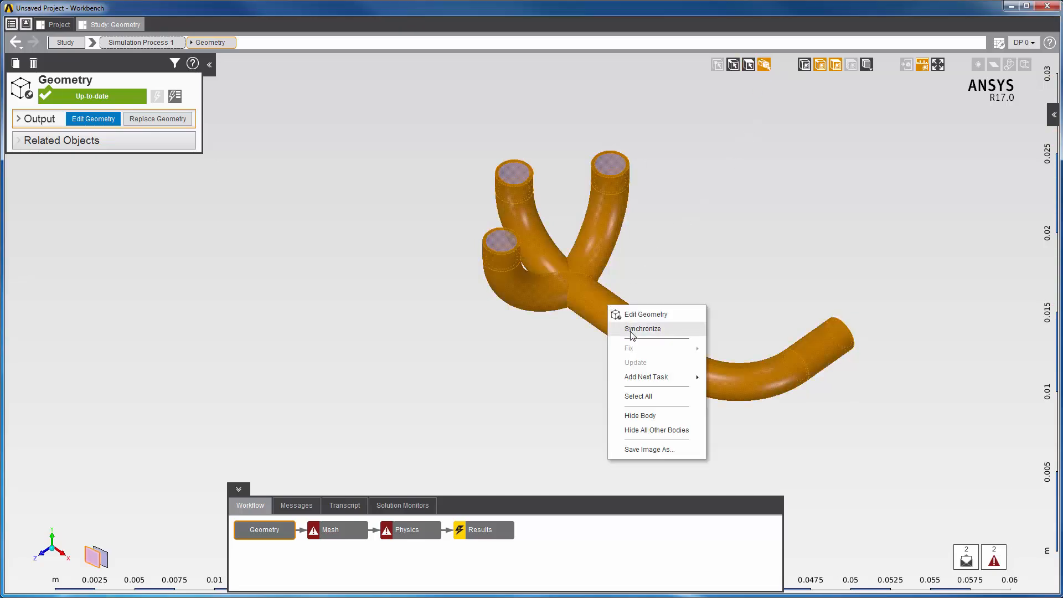
click(635, 419)
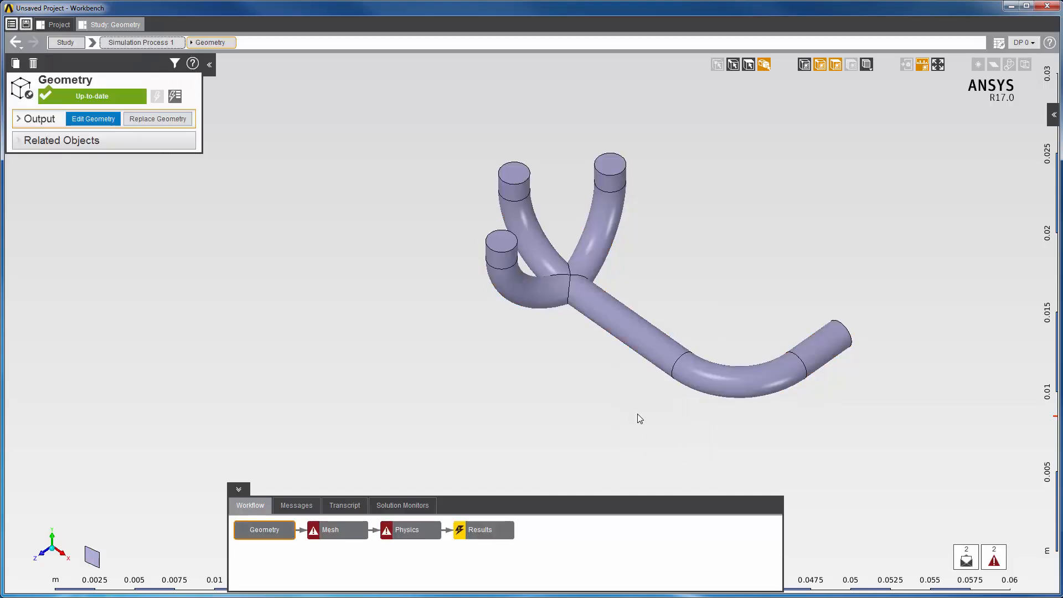
click(821, 65)
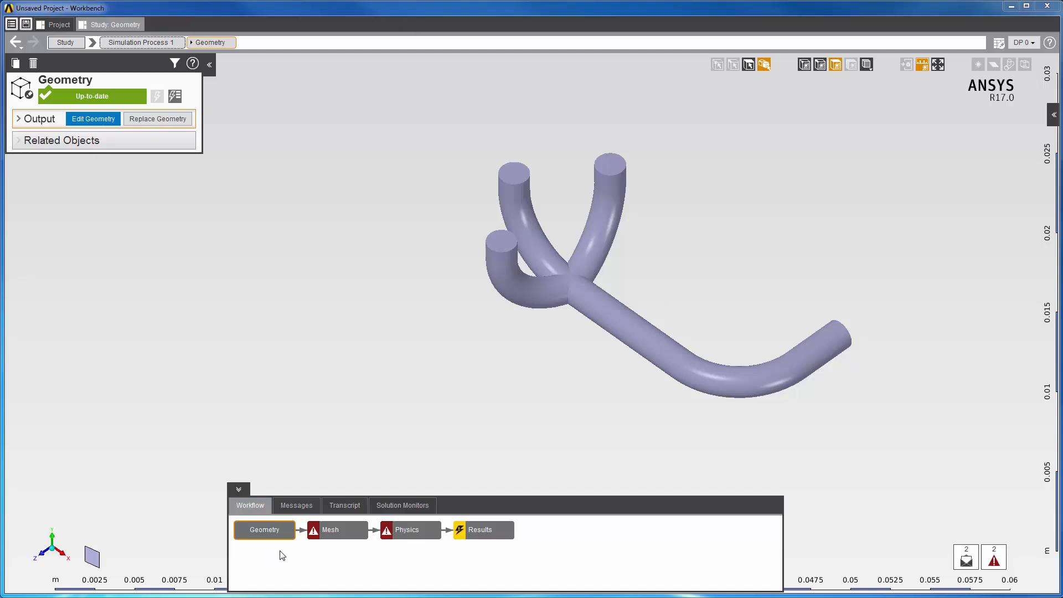
click(335, 531)
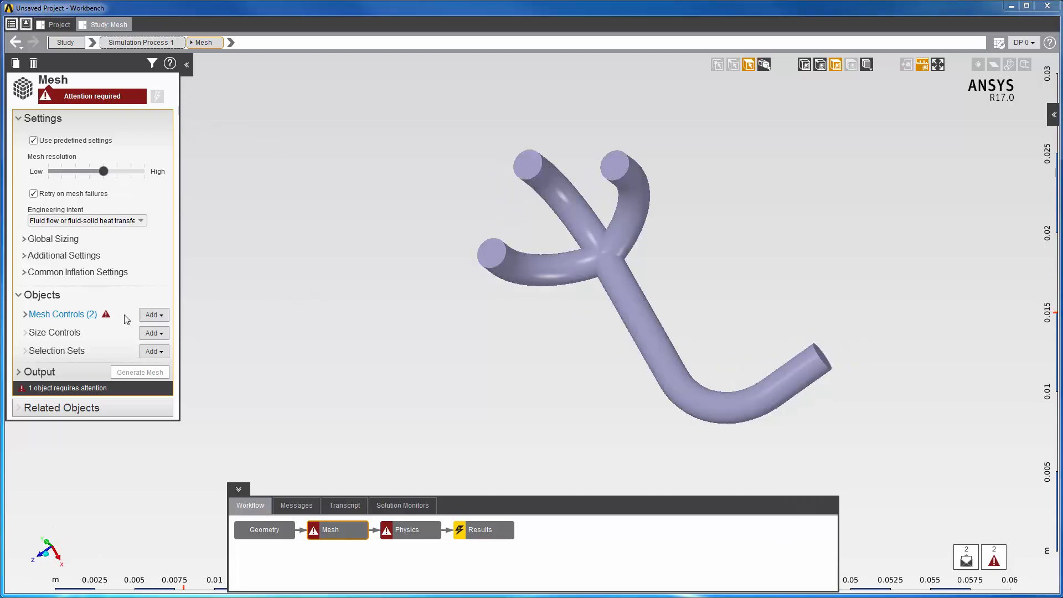
Step: Assign the selected pipe faces as the Inflation 1 location
click(26, 315)
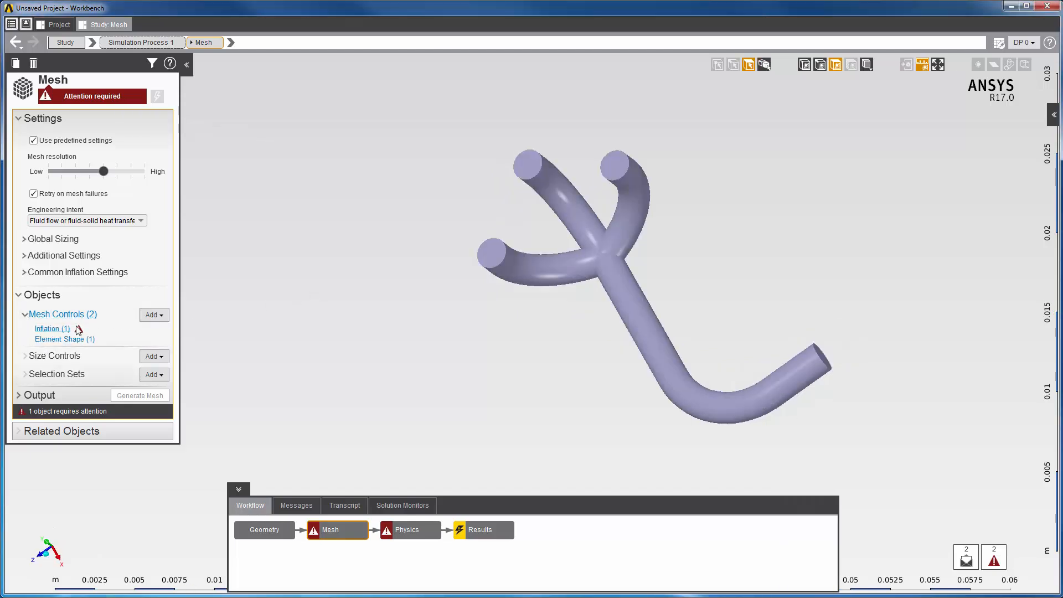
right_click(310, 257)
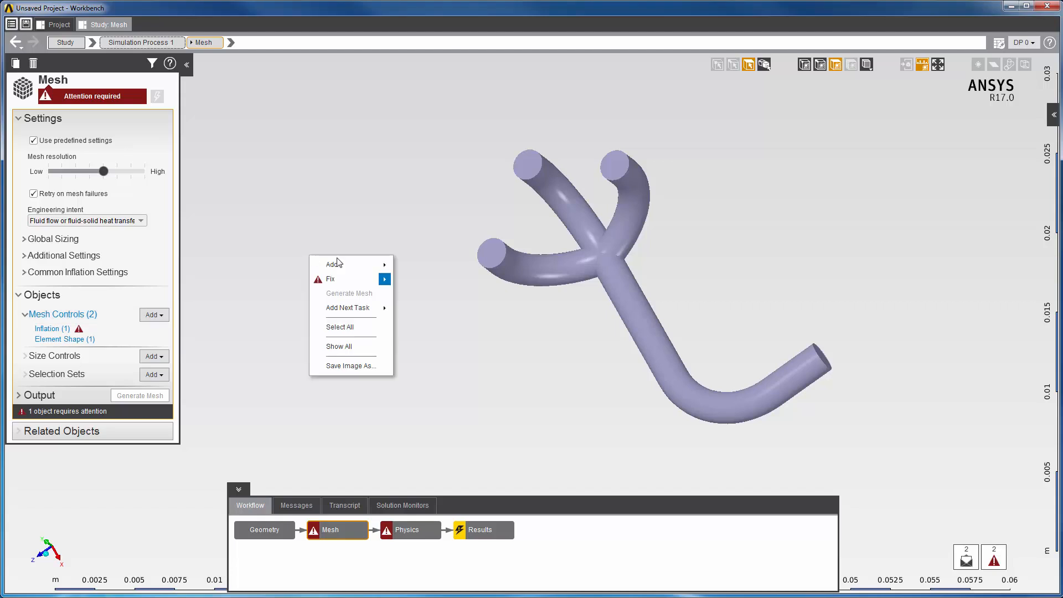
mouse_move(360, 278)
click(421, 281)
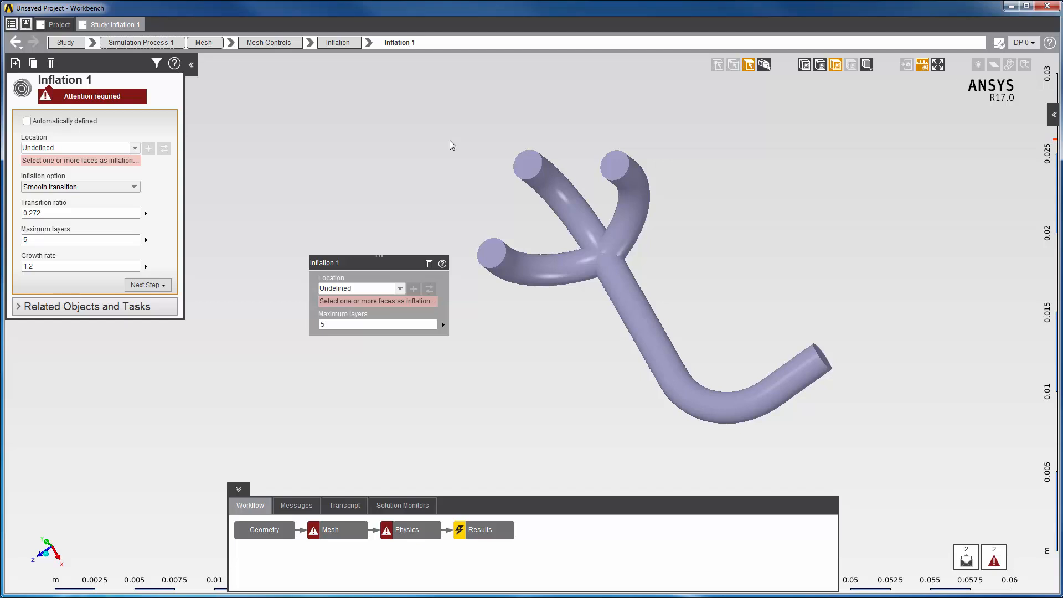
drag(438, 124, 939, 426)
ctrl+click(615, 165)
ctrl+click(528, 164)
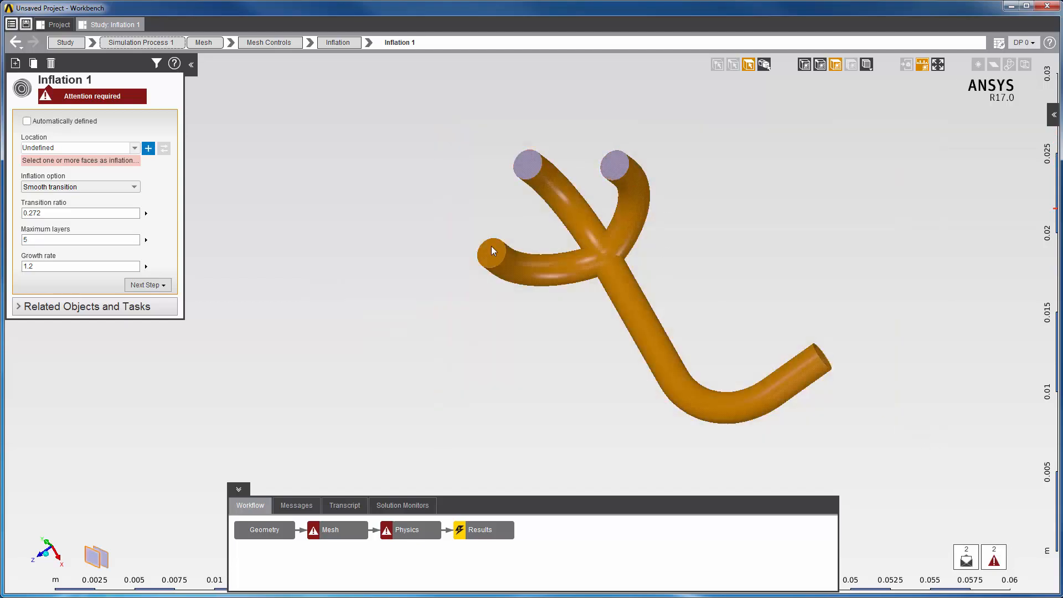
ctrl+click(492, 253)
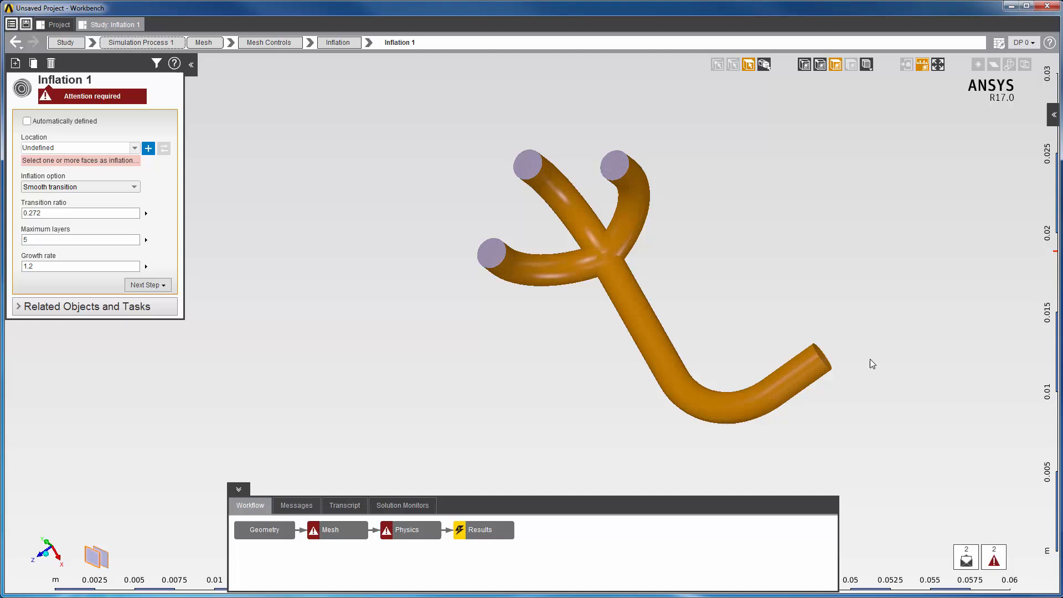
click(148, 148)
click(623, 122)
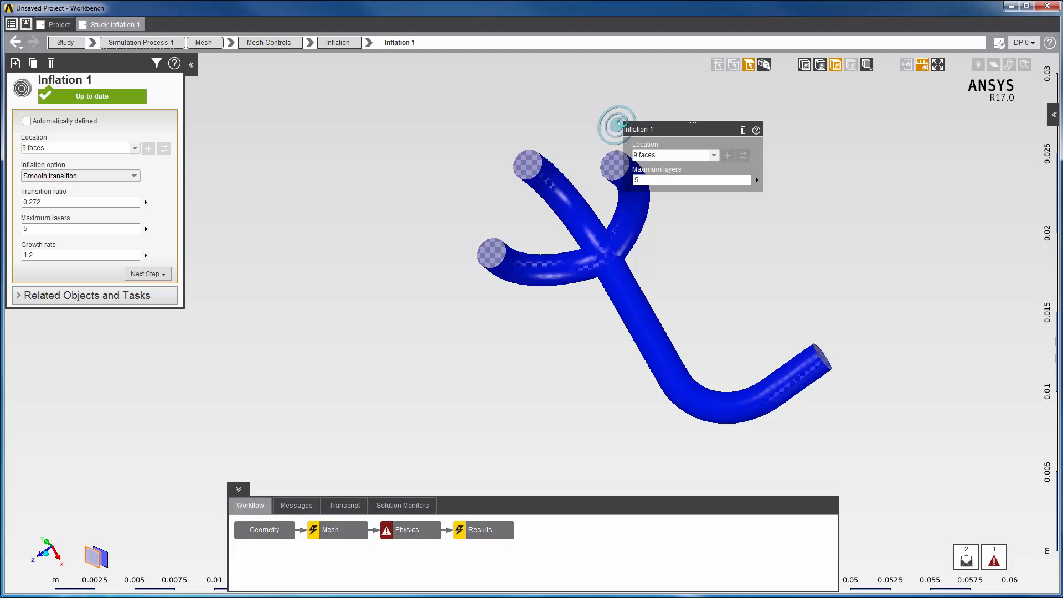
Step: Generate the mesh and view it in the Mesh step
right_click(328, 212)
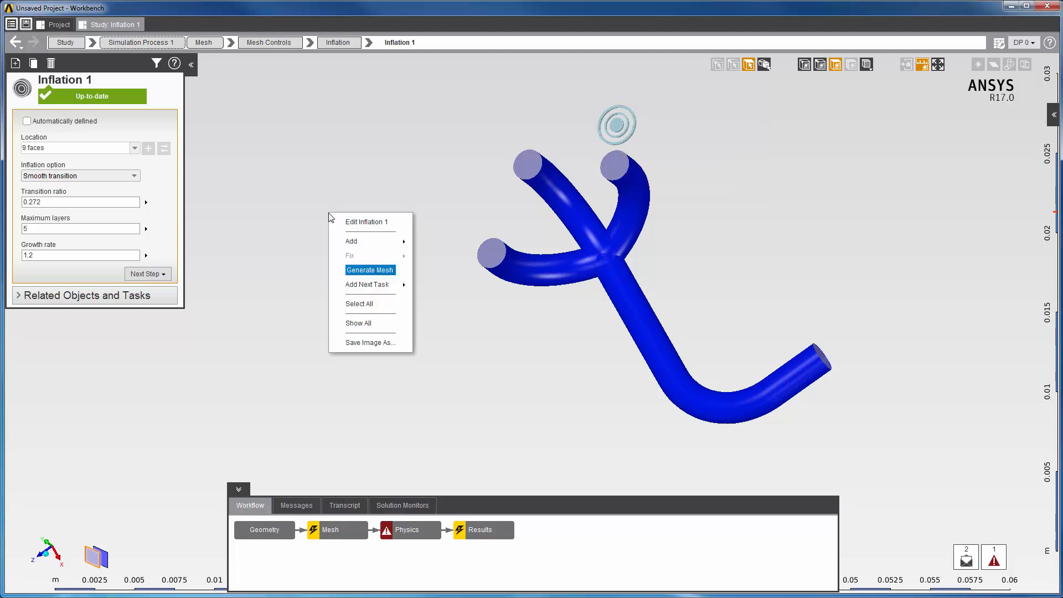
click(354, 269)
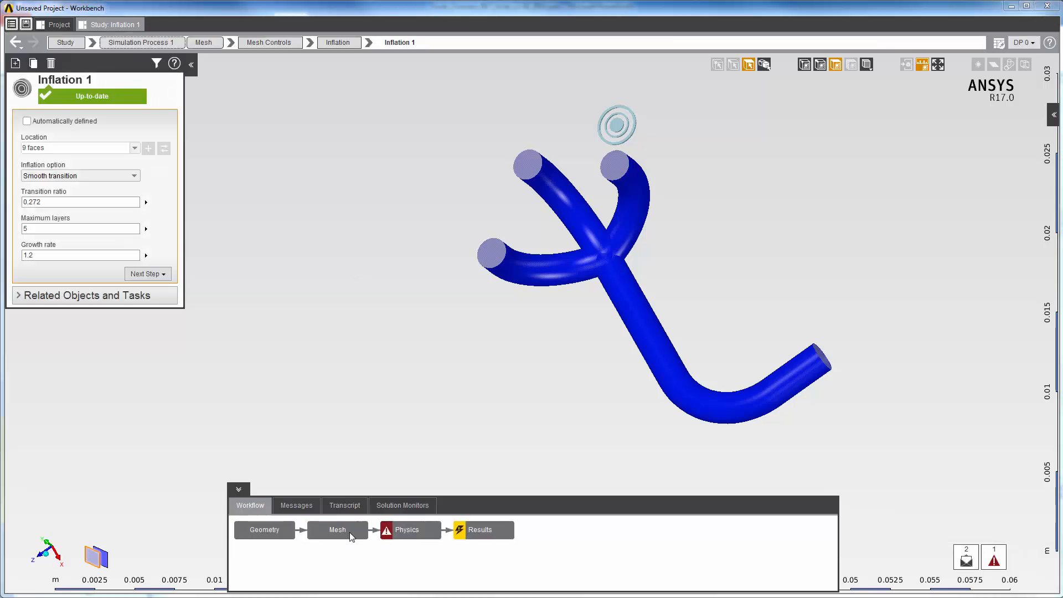
click(351, 533)
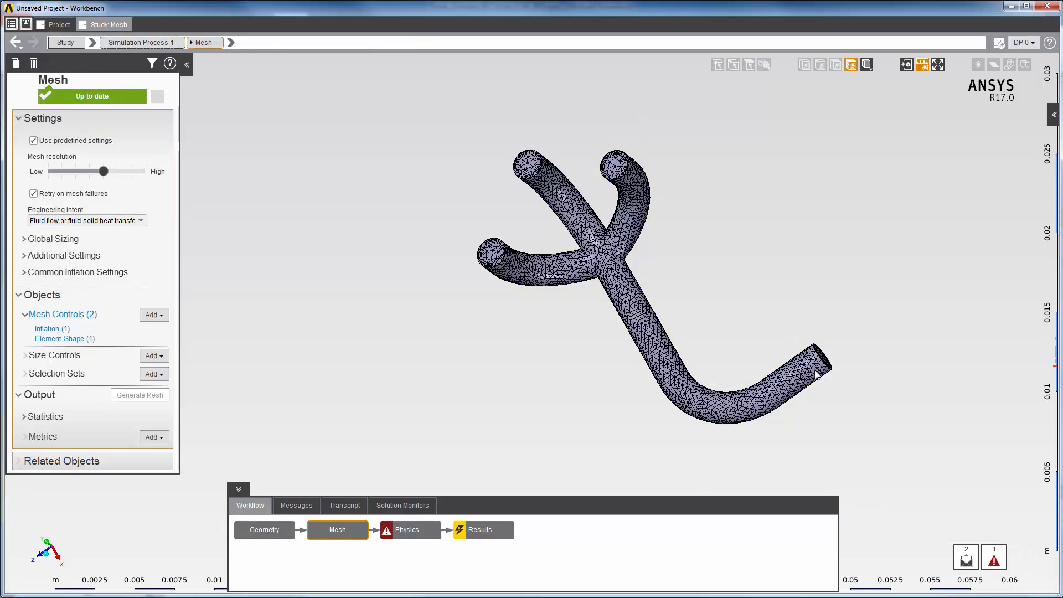
scroll(816, 376, up, 8)
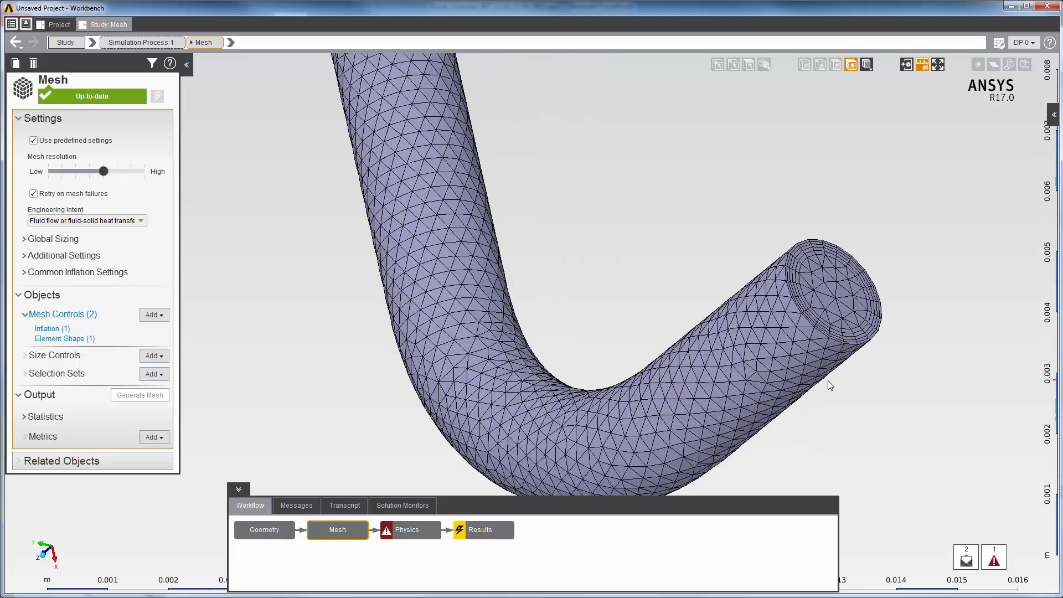
scroll(828, 381, up, 5)
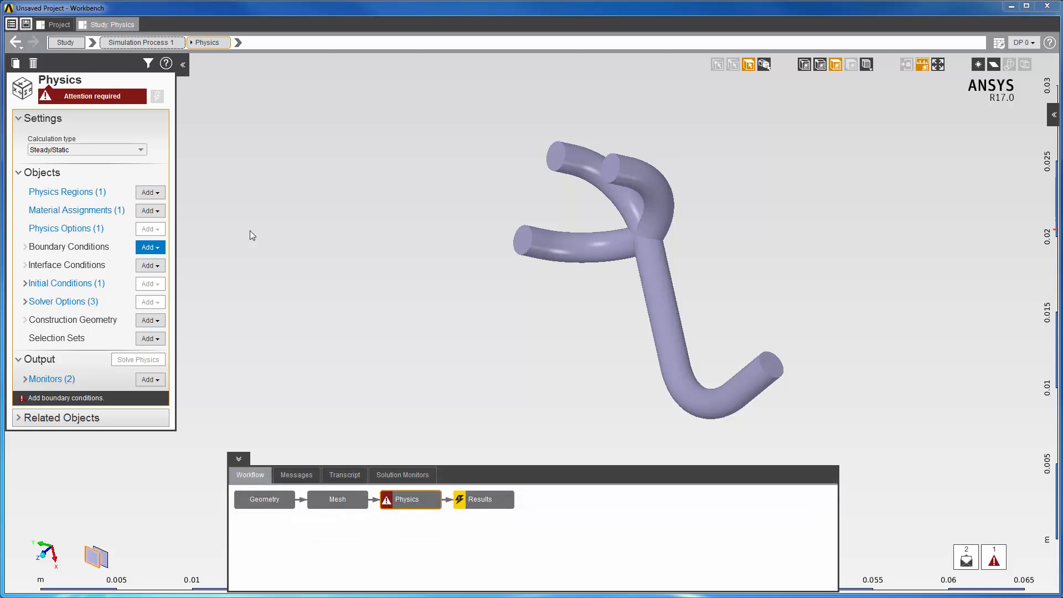
Step: Set Fluid Flow Physics Region 1's location to the single pipe body (1 volume)
click(78, 192)
click(77, 192)
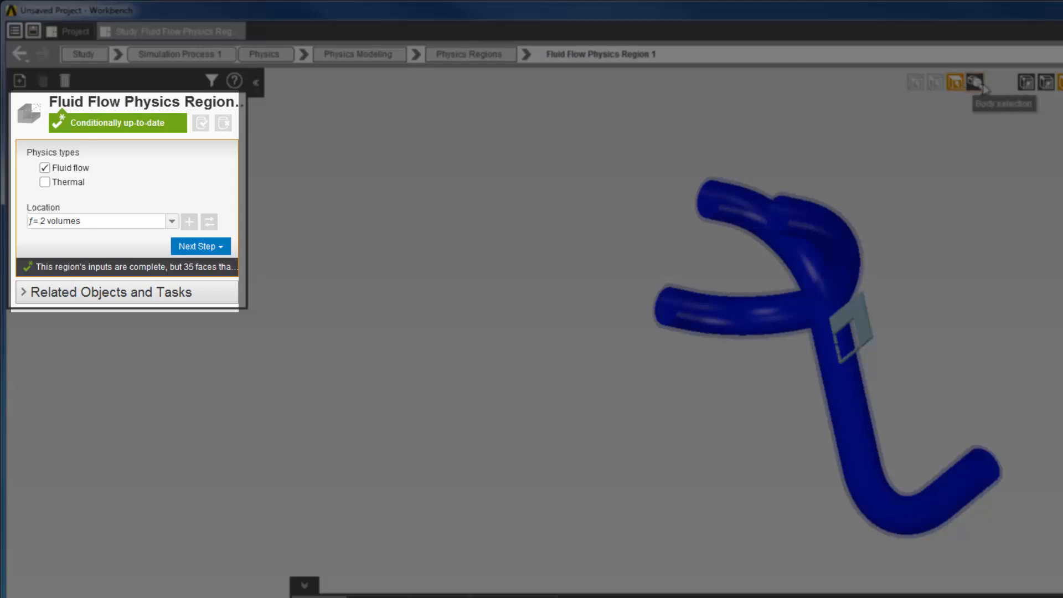
click(978, 84)
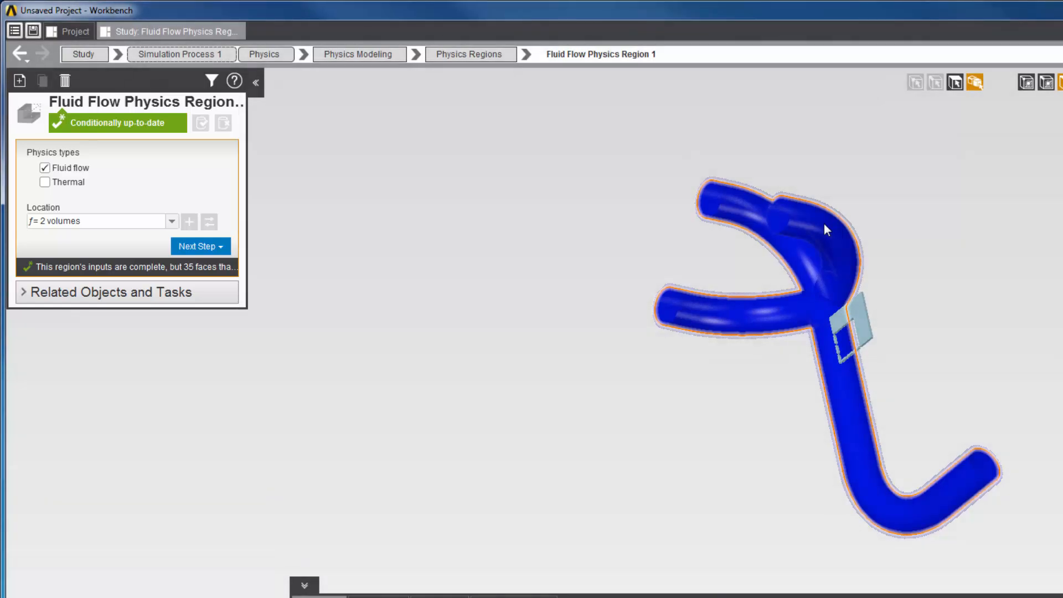
click(824, 224)
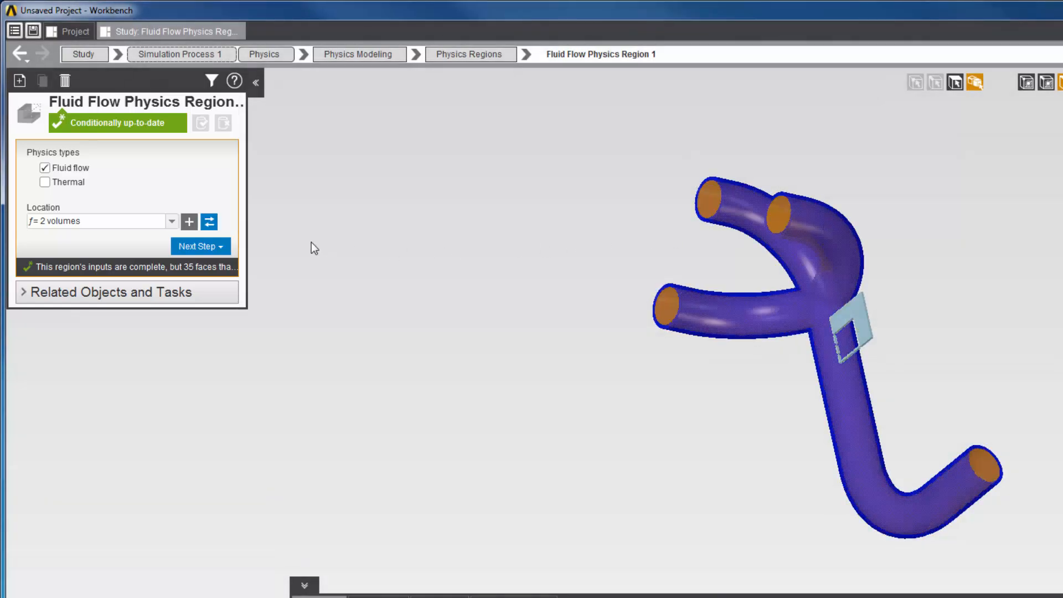
click(209, 222)
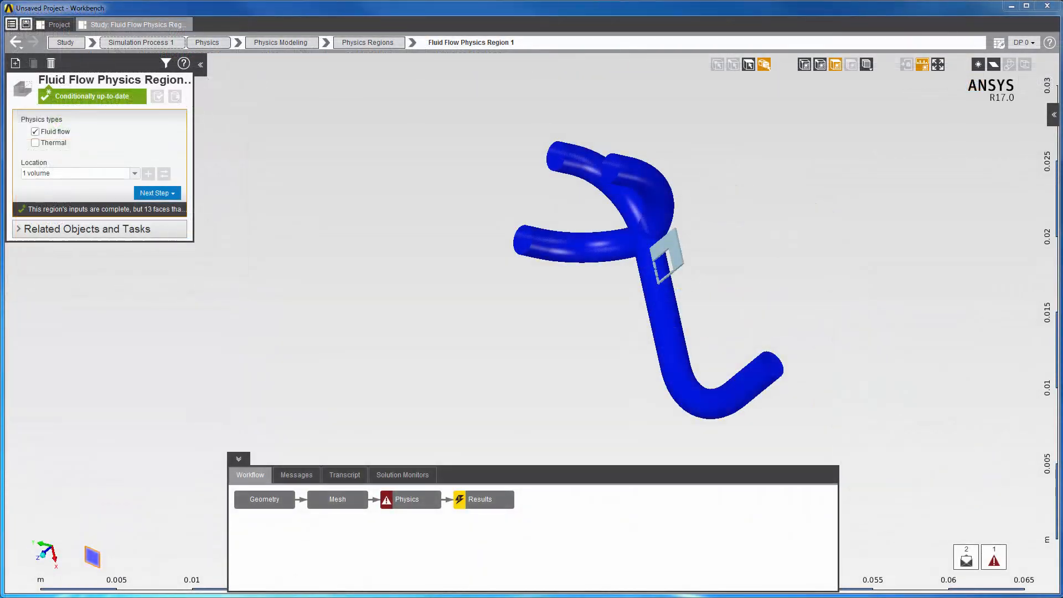
click(96, 98)
click(408, 501)
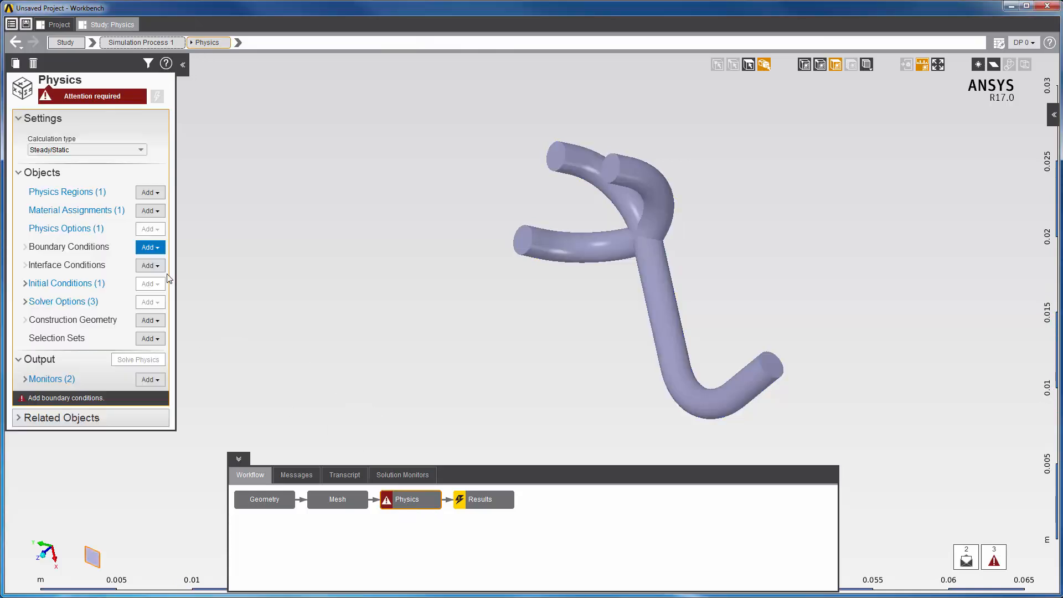
Step: Assign Water from Material Samples as the fluid material instead of Air
click(82, 210)
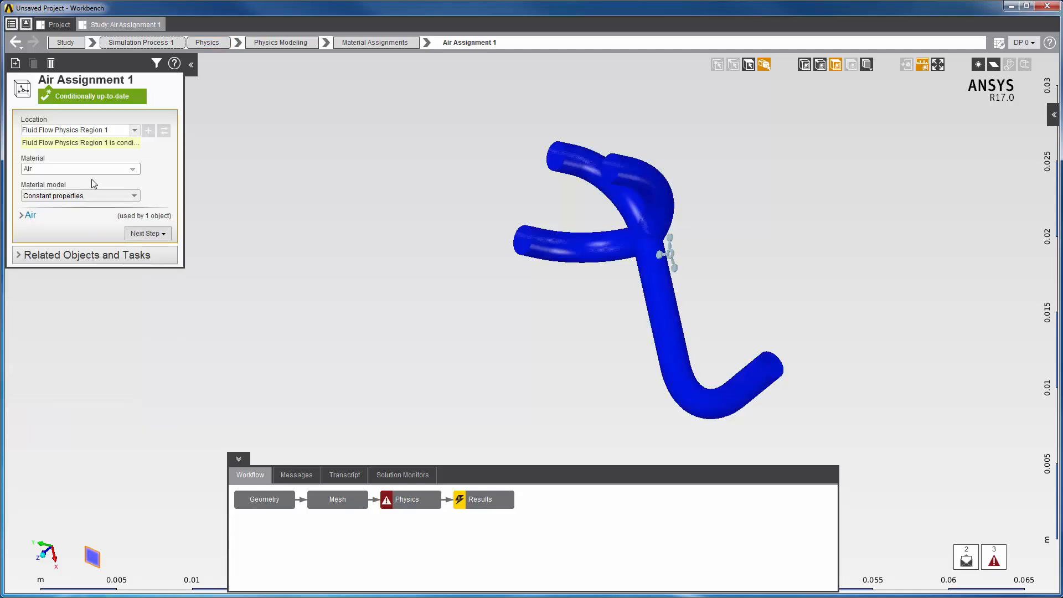
click(133, 171)
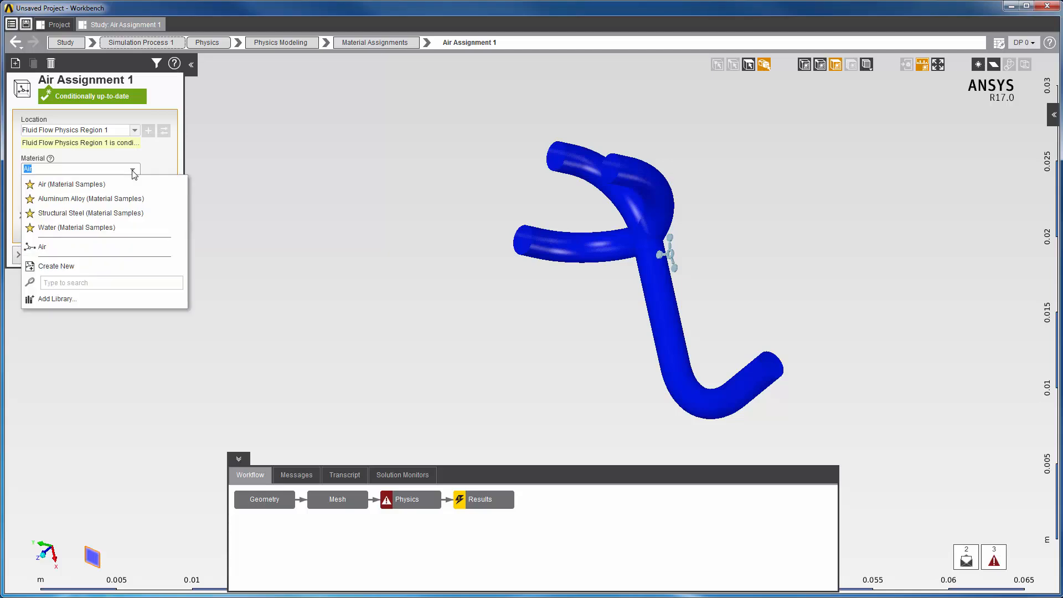
click(62, 228)
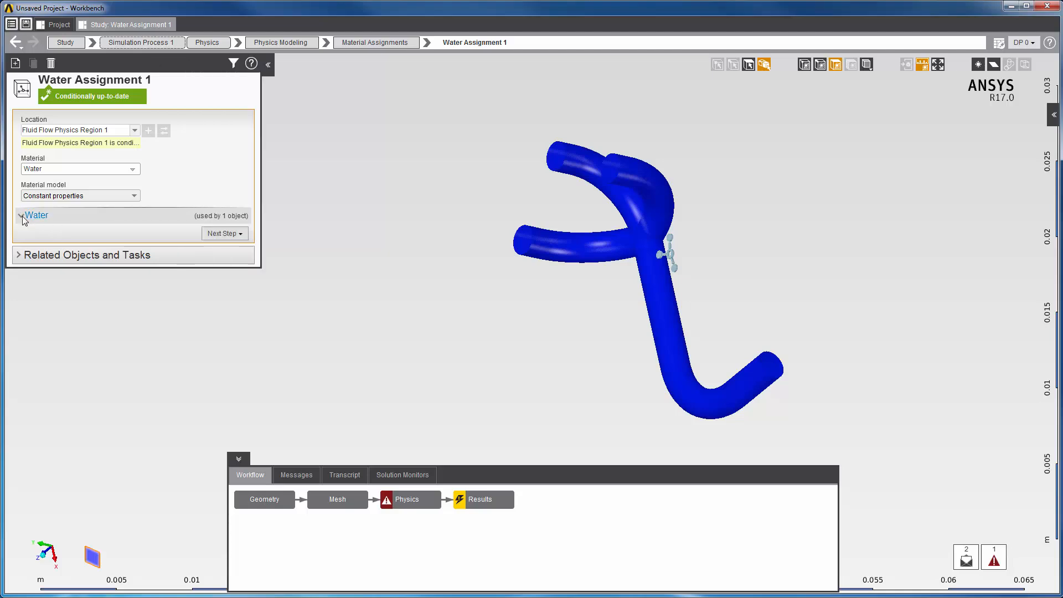
click(22, 216)
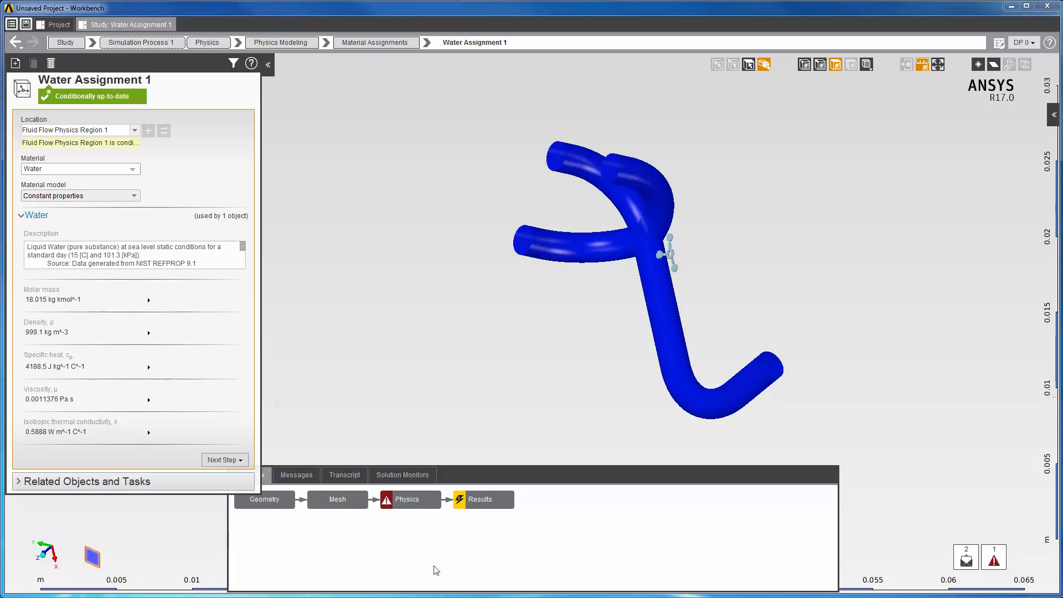
click(417, 500)
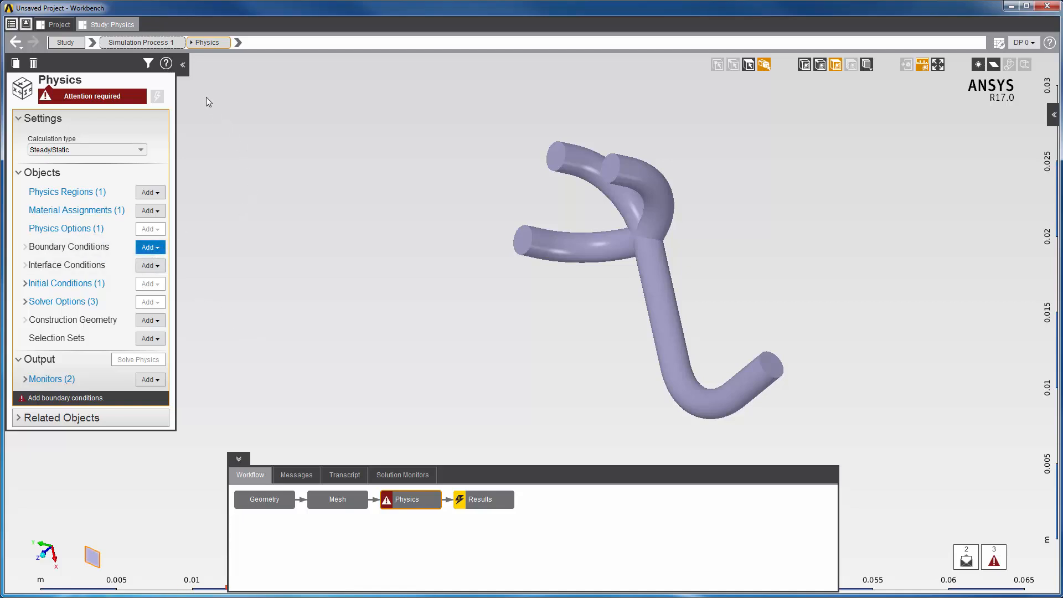
Step: Create Inlet 1 on the left pipe end face with 5 m s^-1 velocity normal to the boundary
click(183, 65)
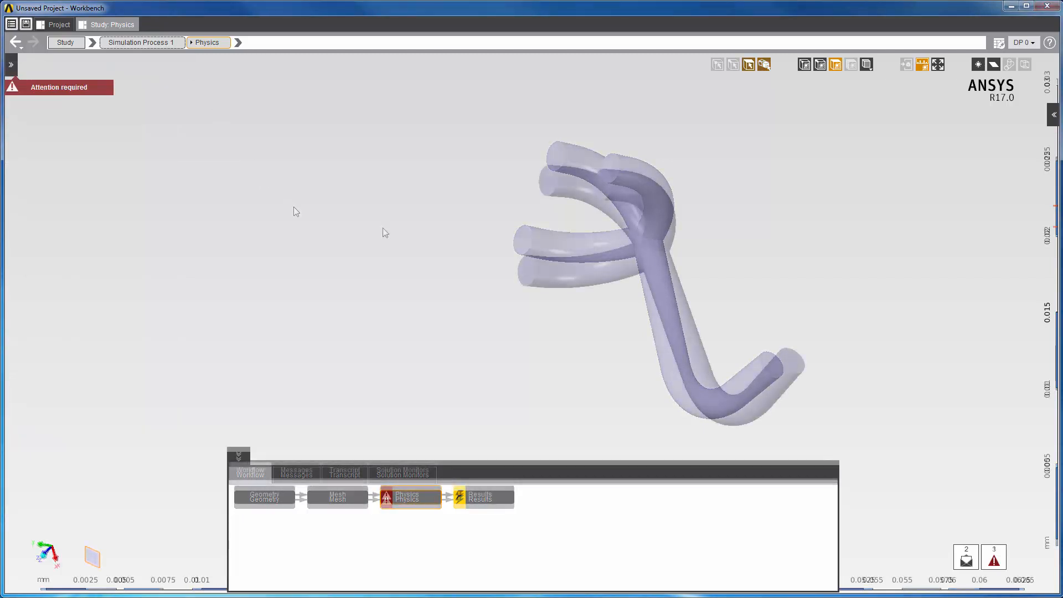
click(528, 273)
right_click(527, 271)
mouse_move(560, 281)
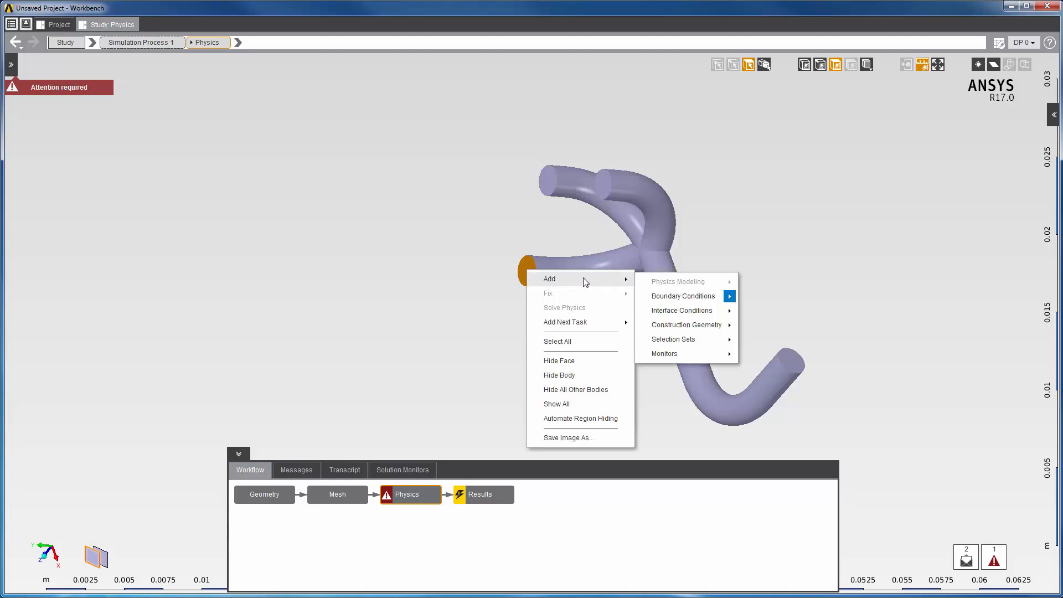
mouse_move(676, 297)
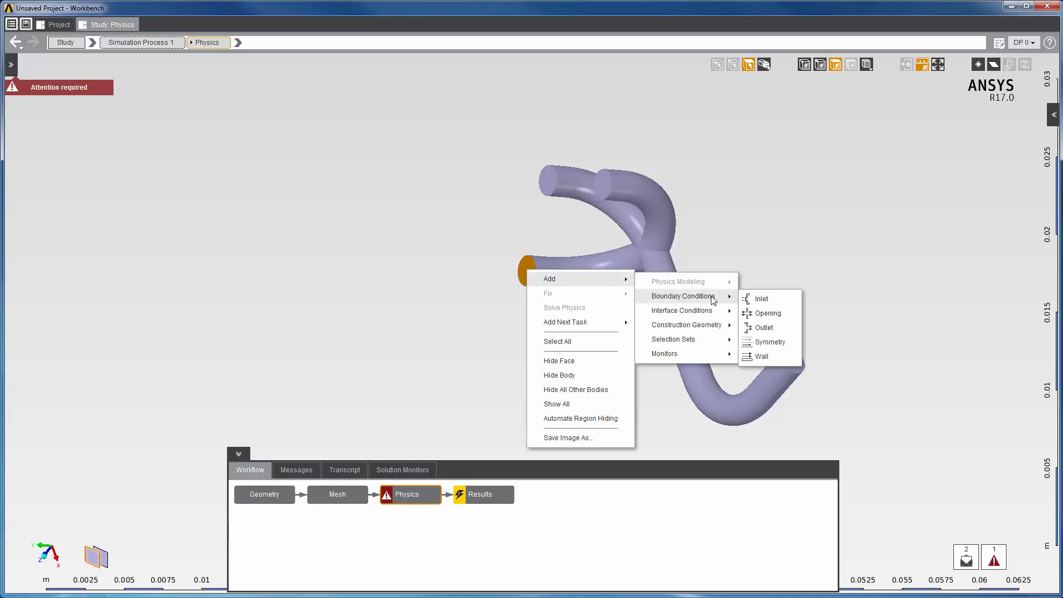
click(767, 302)
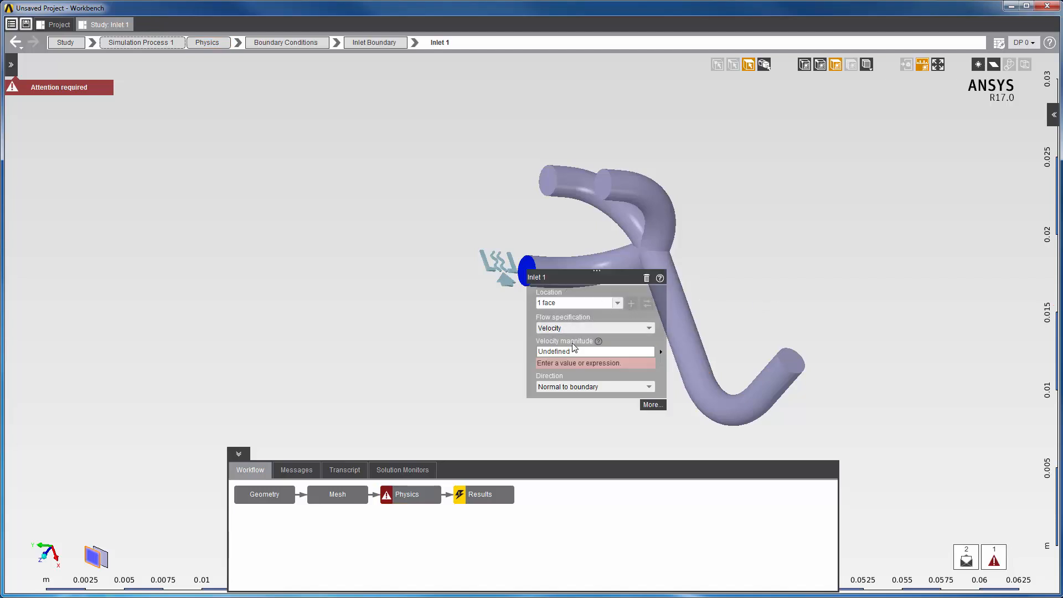
click(573, 350)
key(Return)
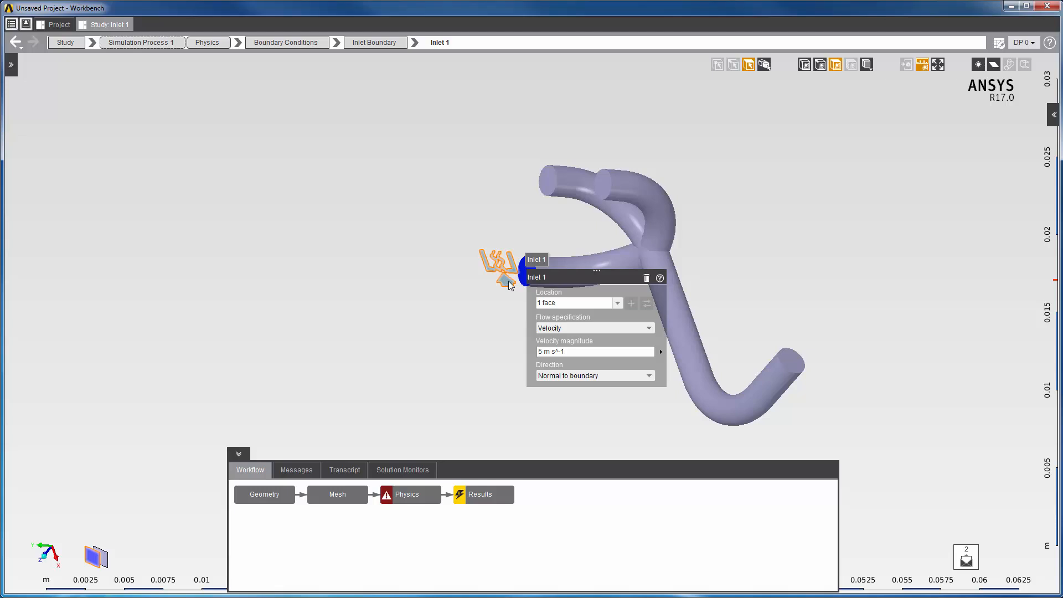
click(509, 283)
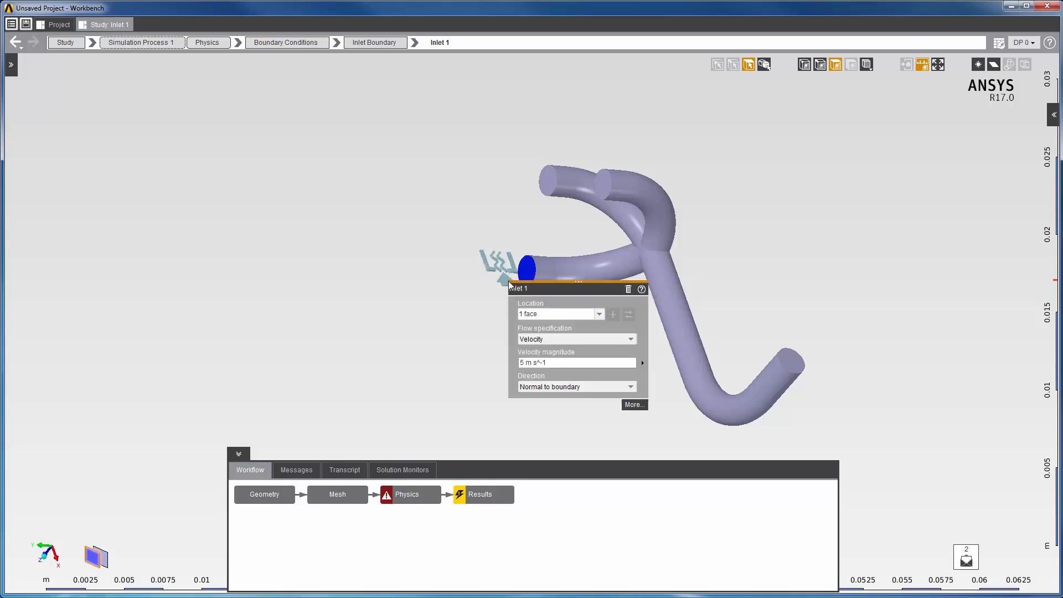
click(503, 281)
click(503, 281)
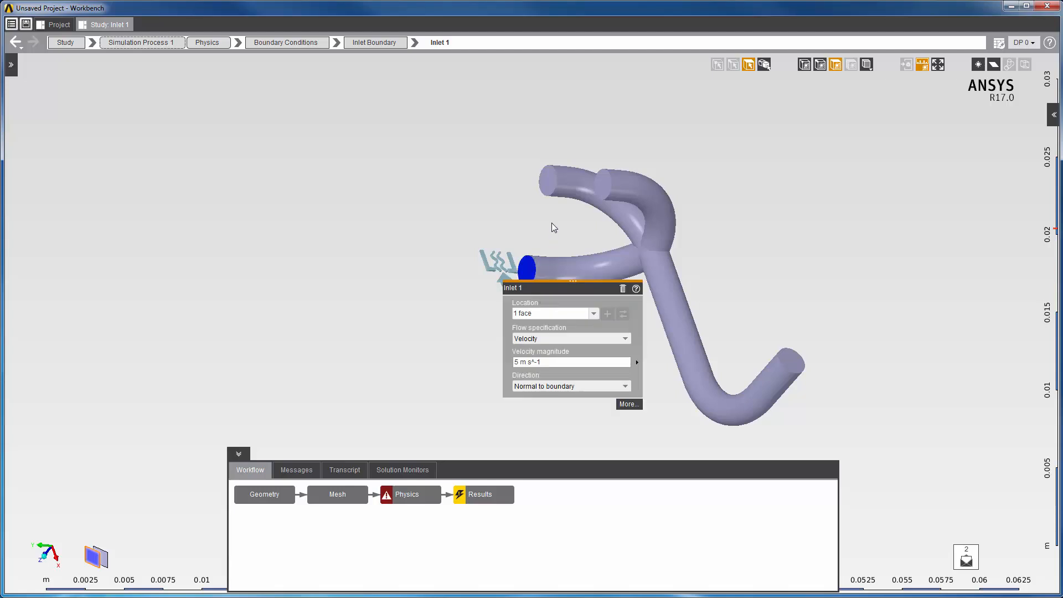
right_click(553, 187)
Step: Add Inlet 2 at 7 m s^-1 and Inlet 3 at 10 m s^-1
mouse_move(593, 217)
mouse_move(709, 229)
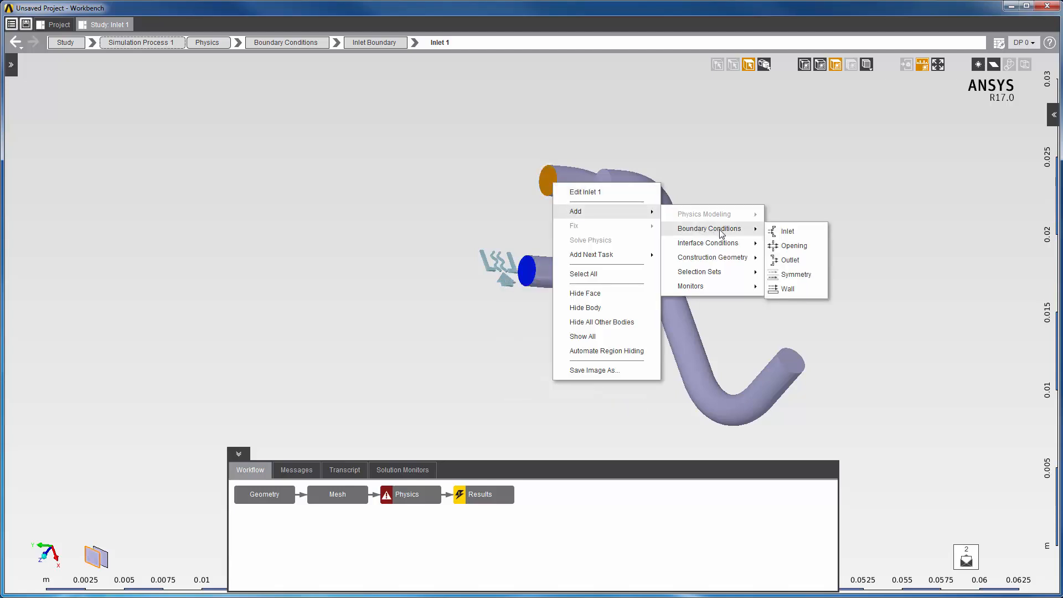
click(792, 230)
click(632, 266)
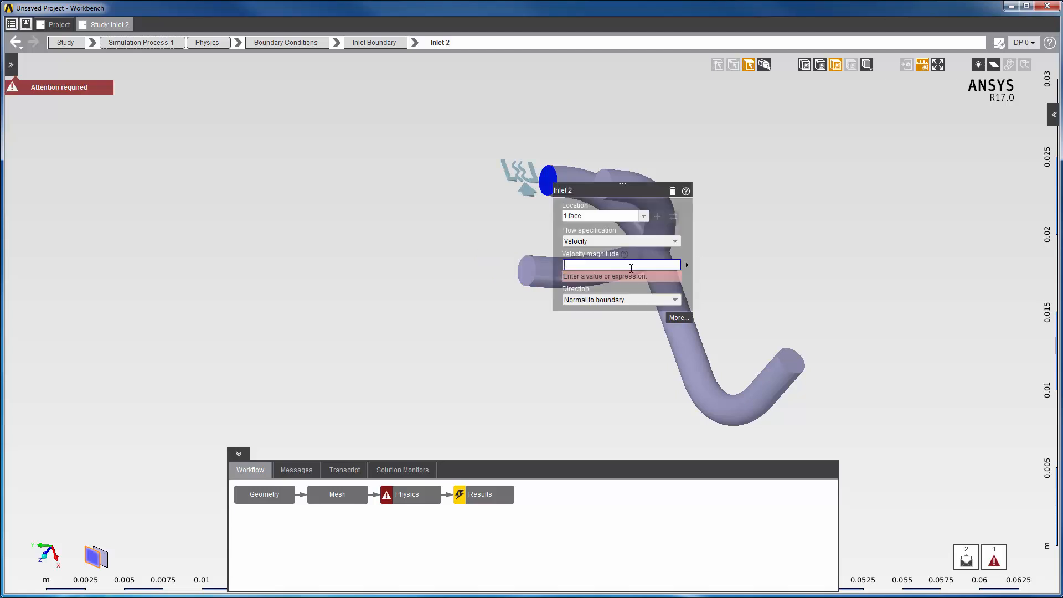
text(7)
key(Return)
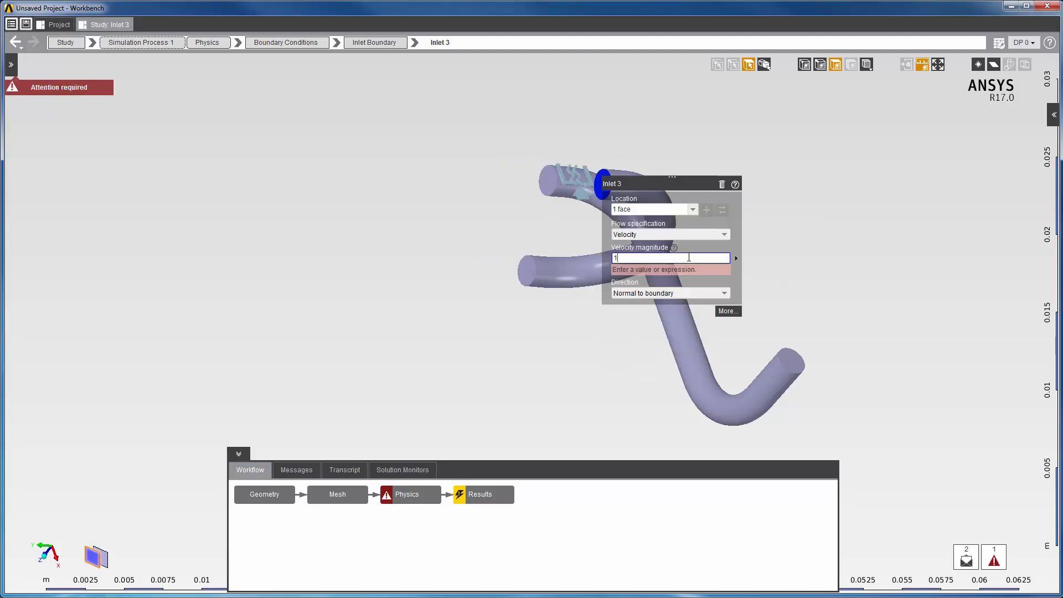
text(10)
key(Return)
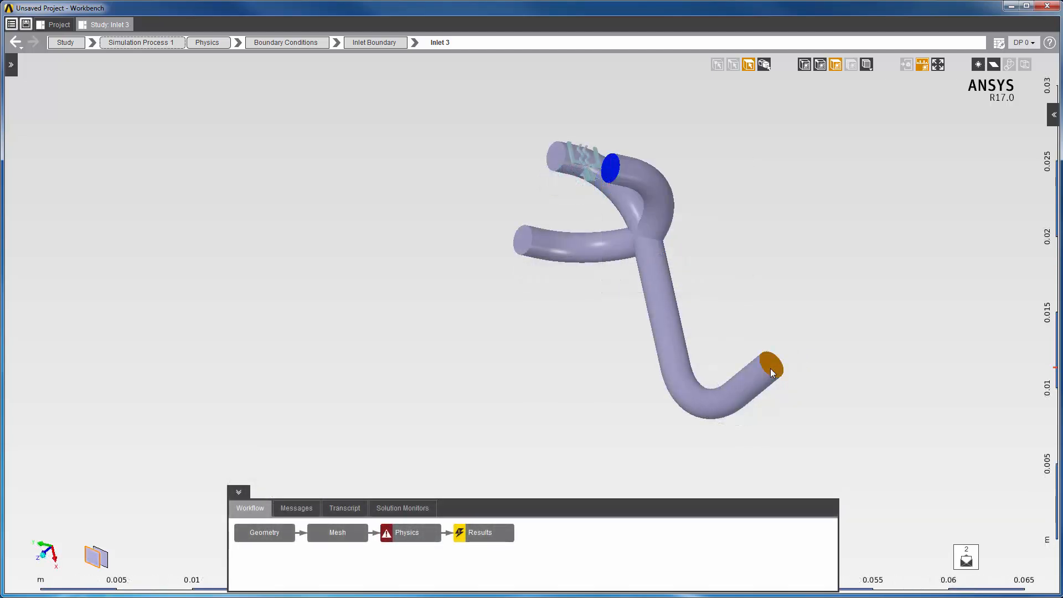
Step: Add Outlet 1 on the lower pipe end with 0 Pa gauge static pressure
right_click(769, 367)
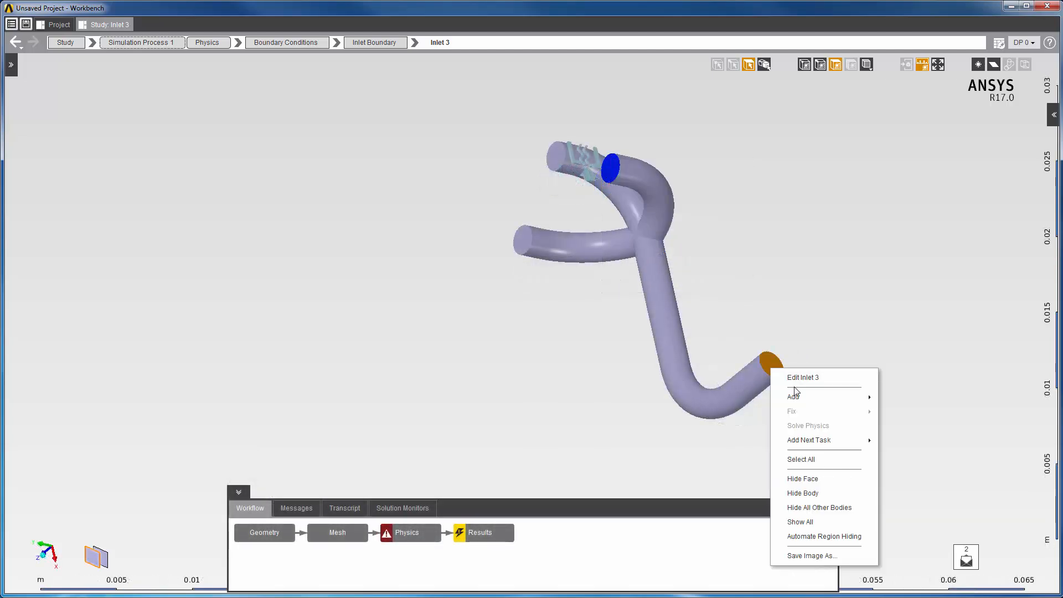
mouse_move(795, 397)
mouse_move(886, 412)
click(985, 443)
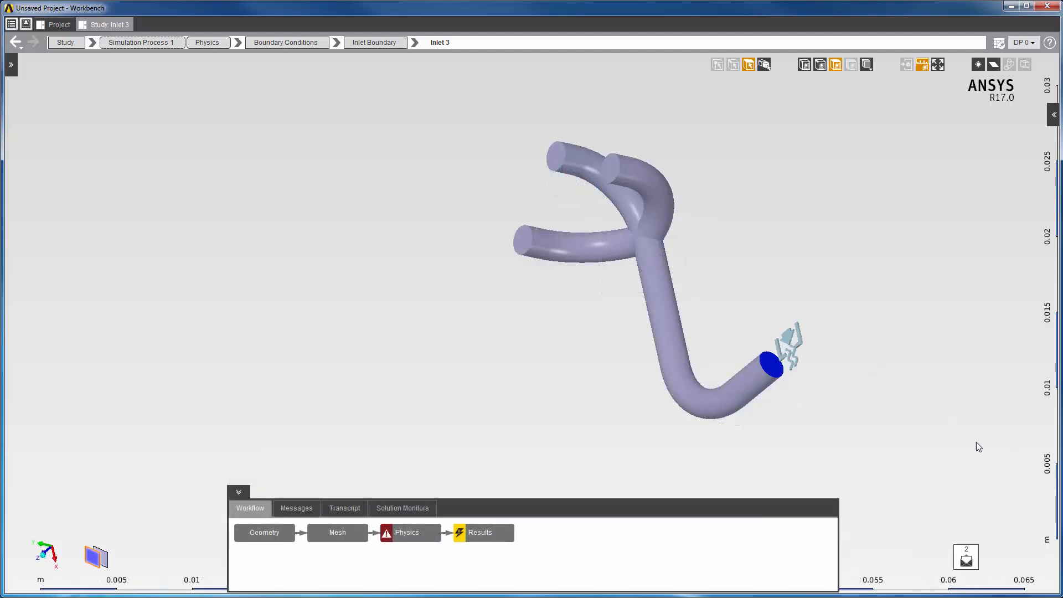
click(840, 450)
text(0)
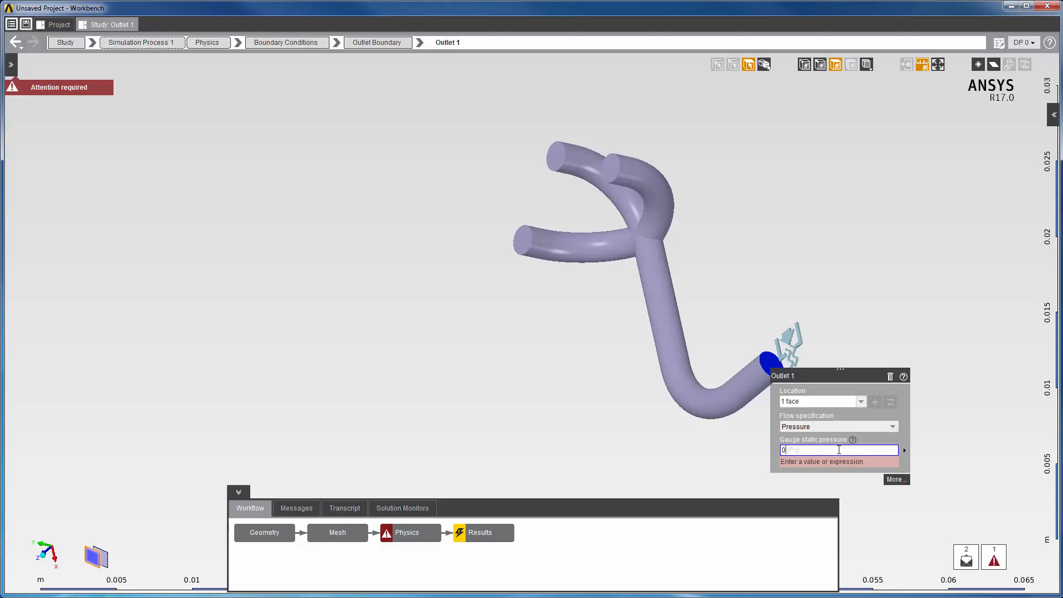
key(Return)
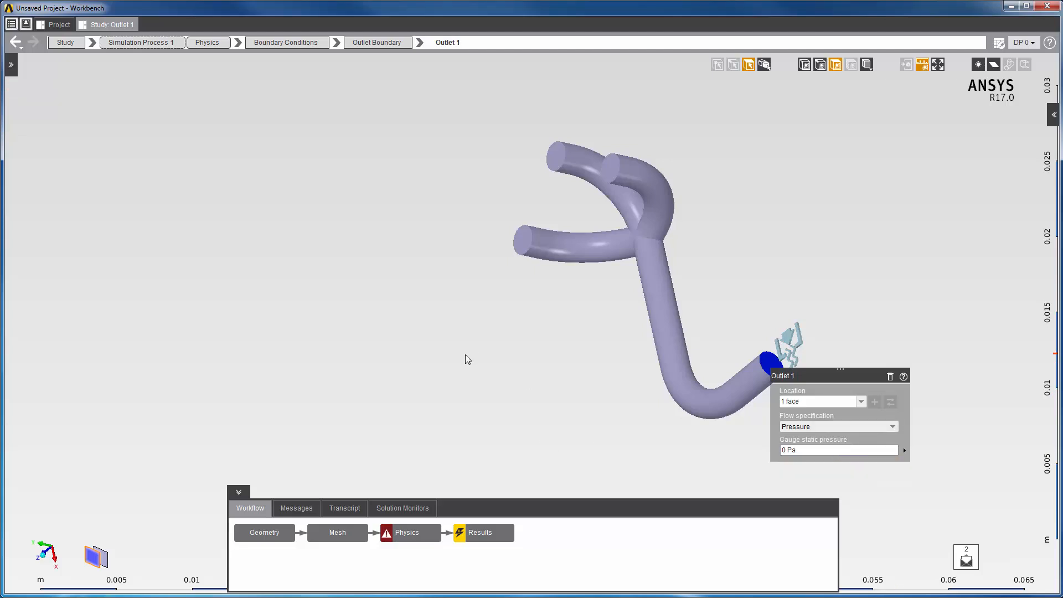
Step: Add Wall 1, a no-slip stationary wall covering the remaining 9 pipe faces
right_click(465, 355)
mouse_move(555, 386)
mouse_move(674, 403)
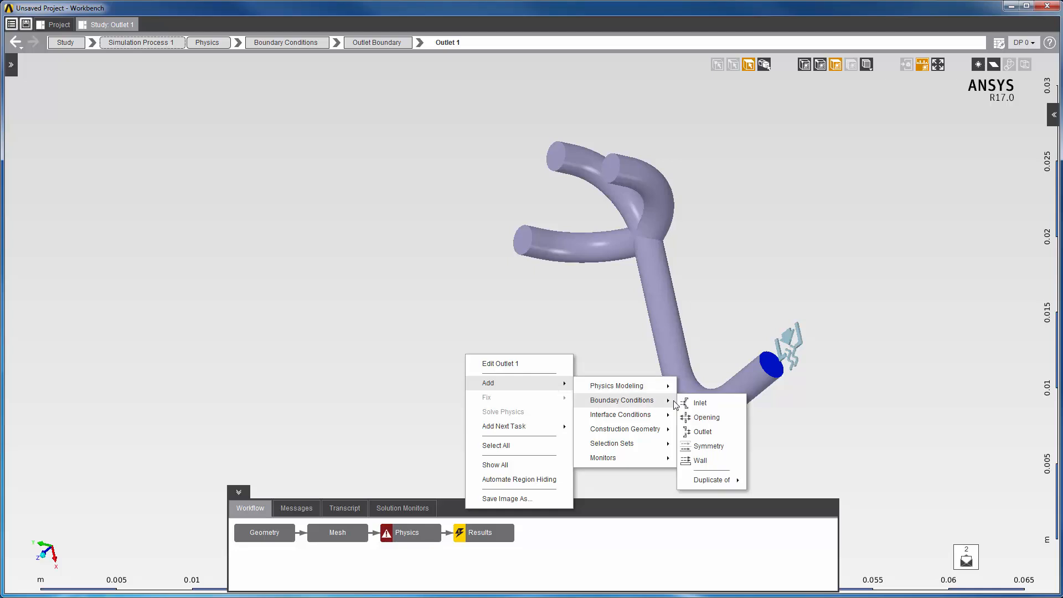
click(699, 461)
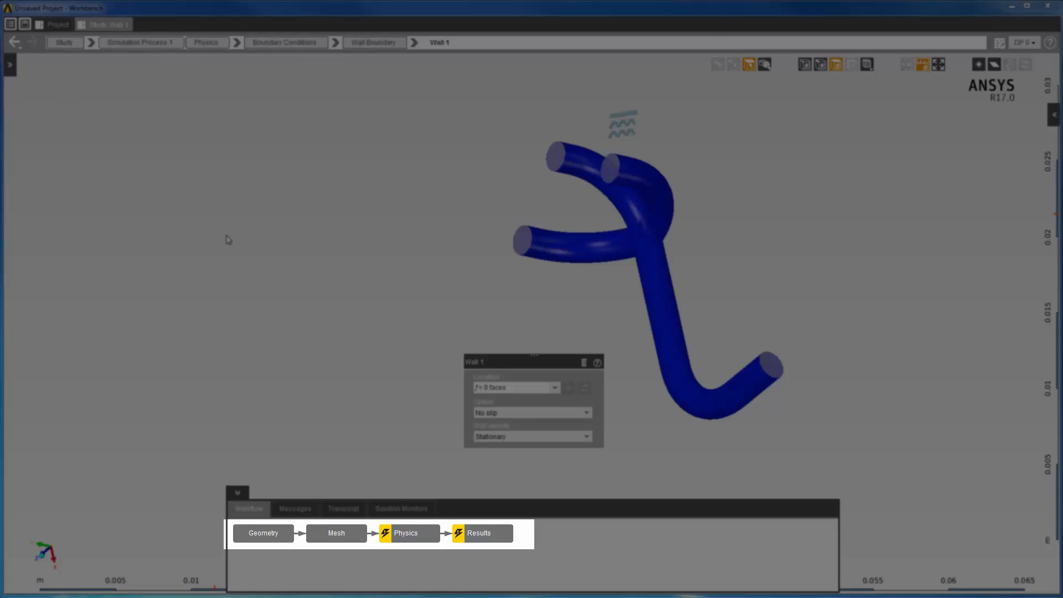
right_click(229, 240)
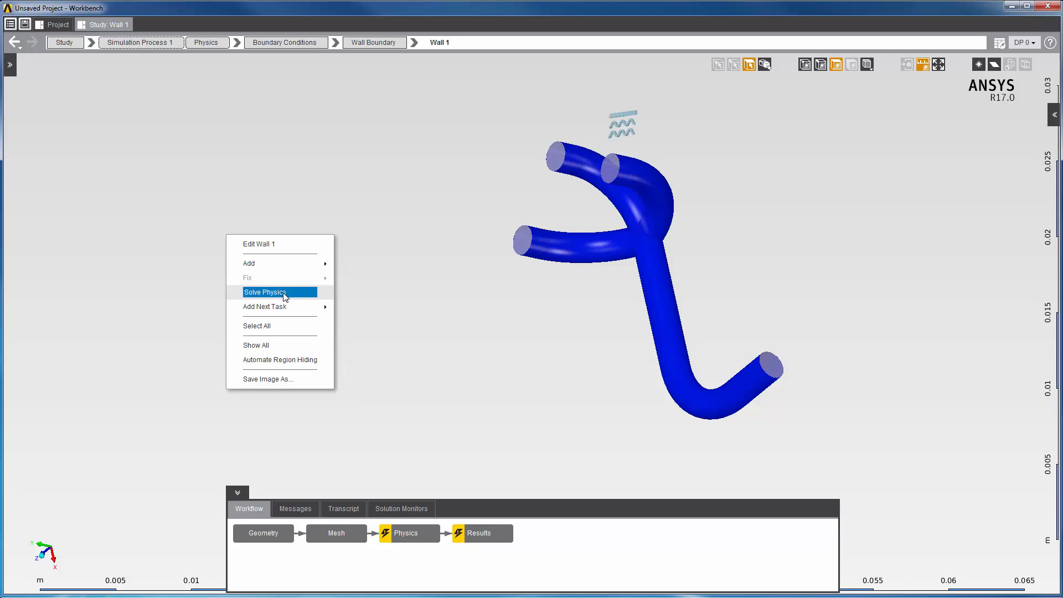
Step: Solve the physics until residuals reach about 1e-5 after roughly 88 iterations
click(285, 293)
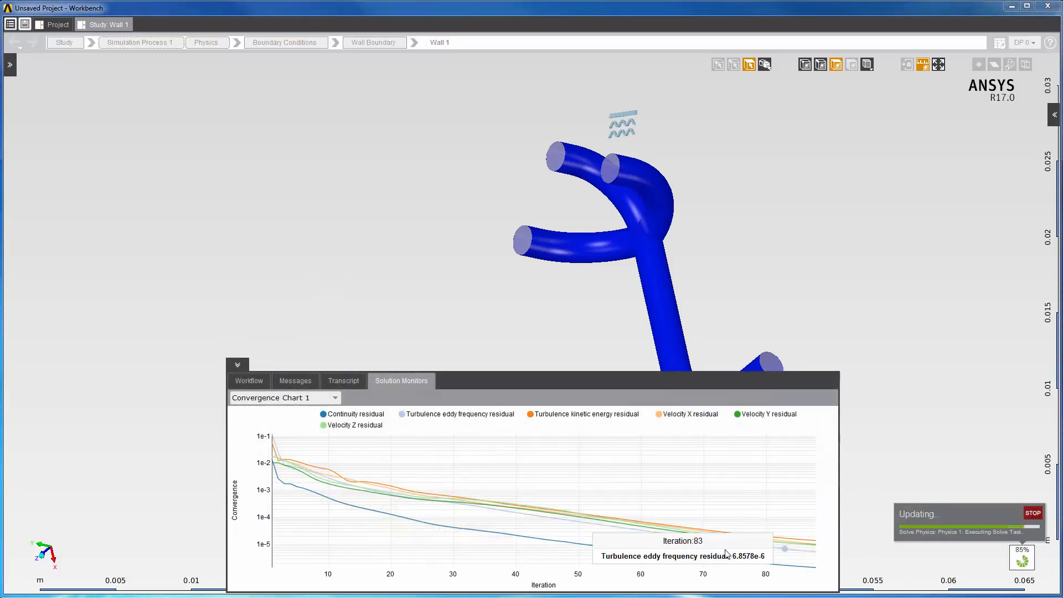
mouse_move(712, 540)
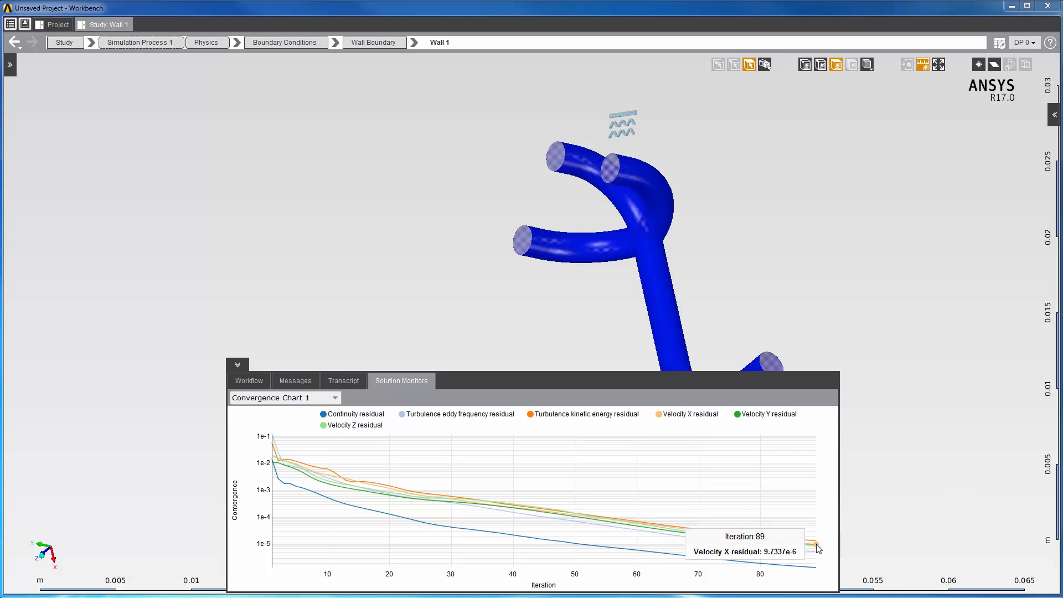
click(243, 382)
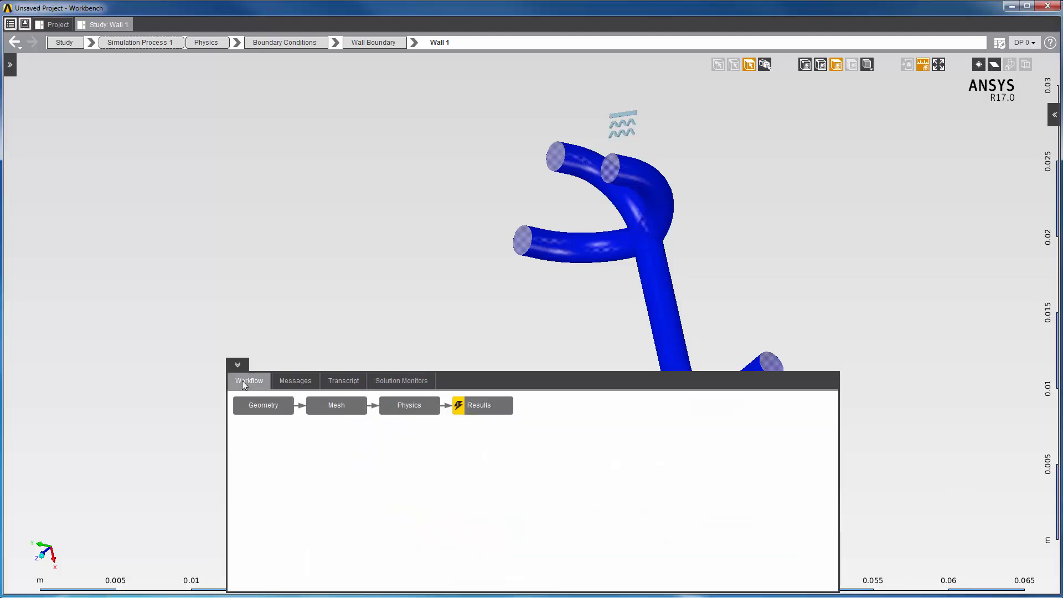
Step: Go to Results and evaluate the existing Velocity vector plot on the full model view
click(502, 407)
click(11, 66)
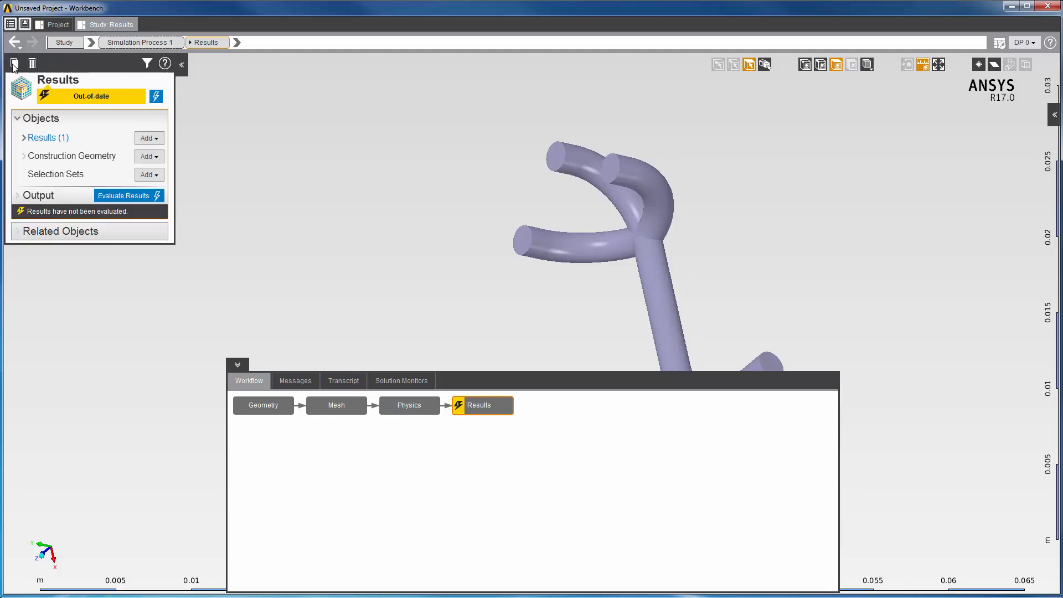
click(39, 138)
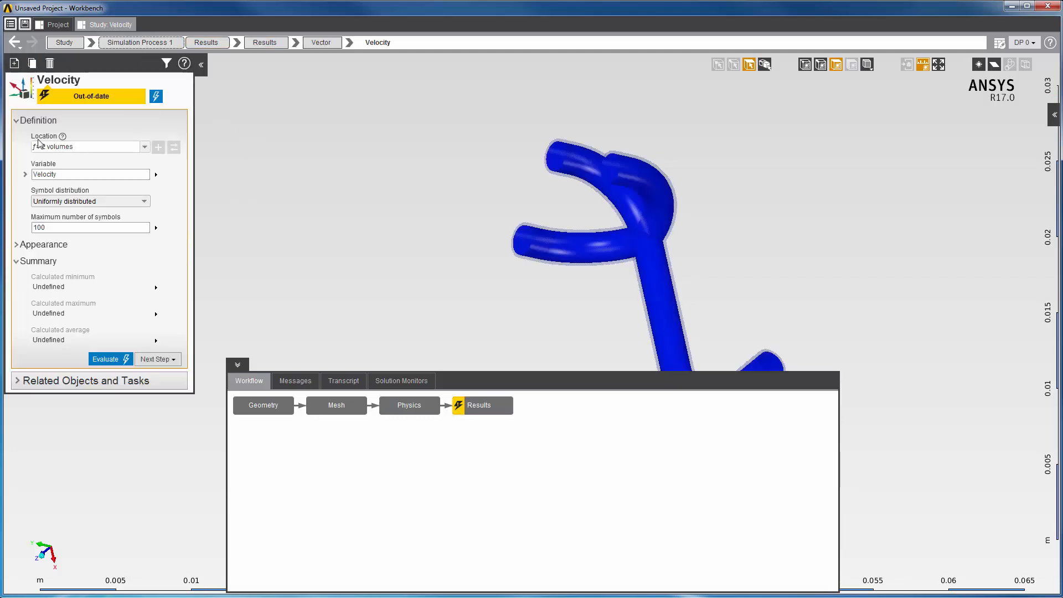
click(238, 364)
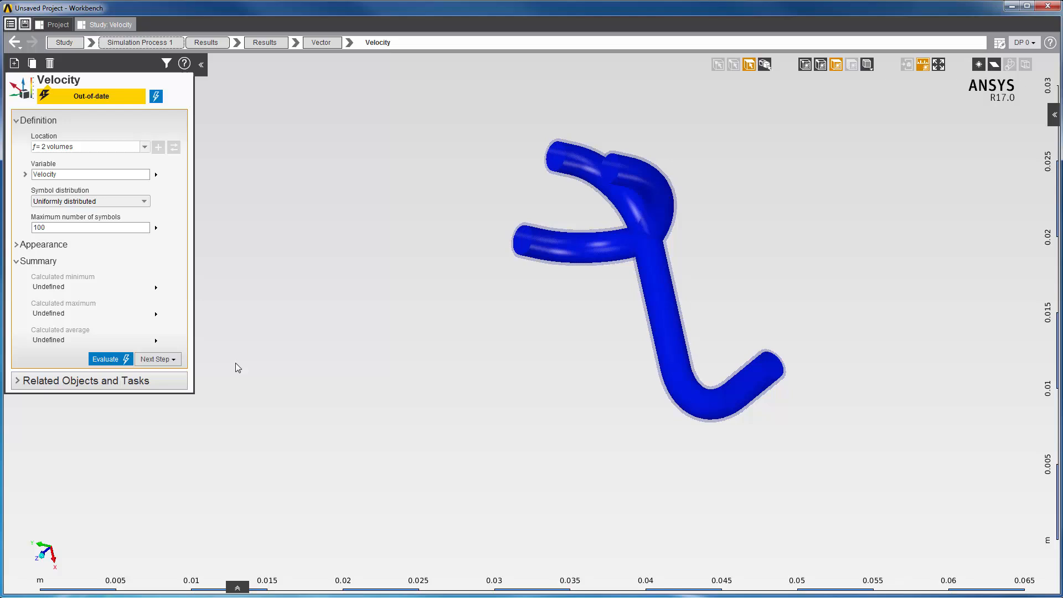
click(106, 360)
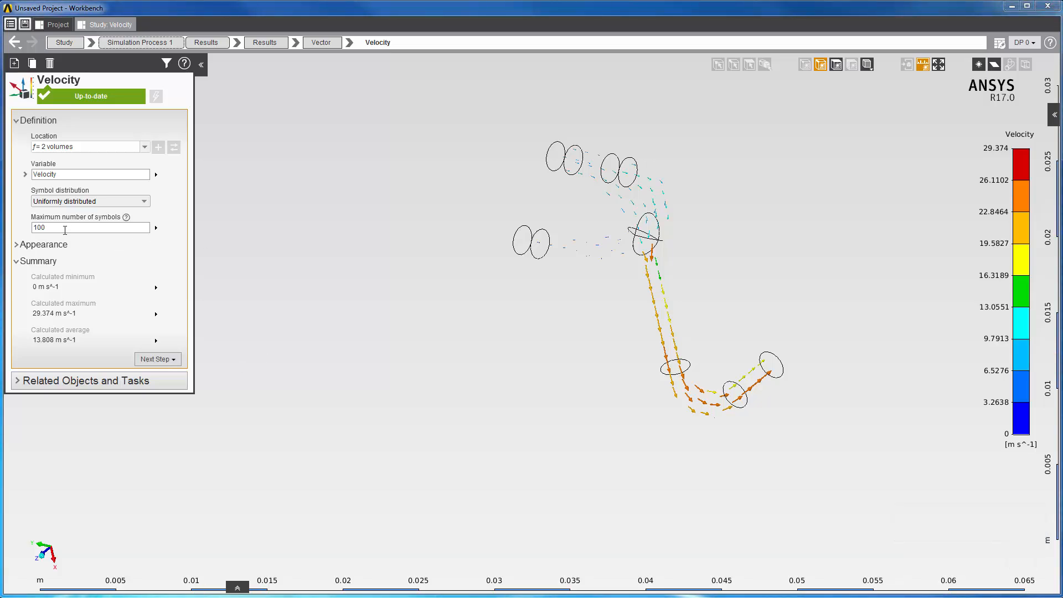
Step: Raise the vector plot's maximum number of symbols to 500 and re-evaluate it
click(65, 228)
text(500)
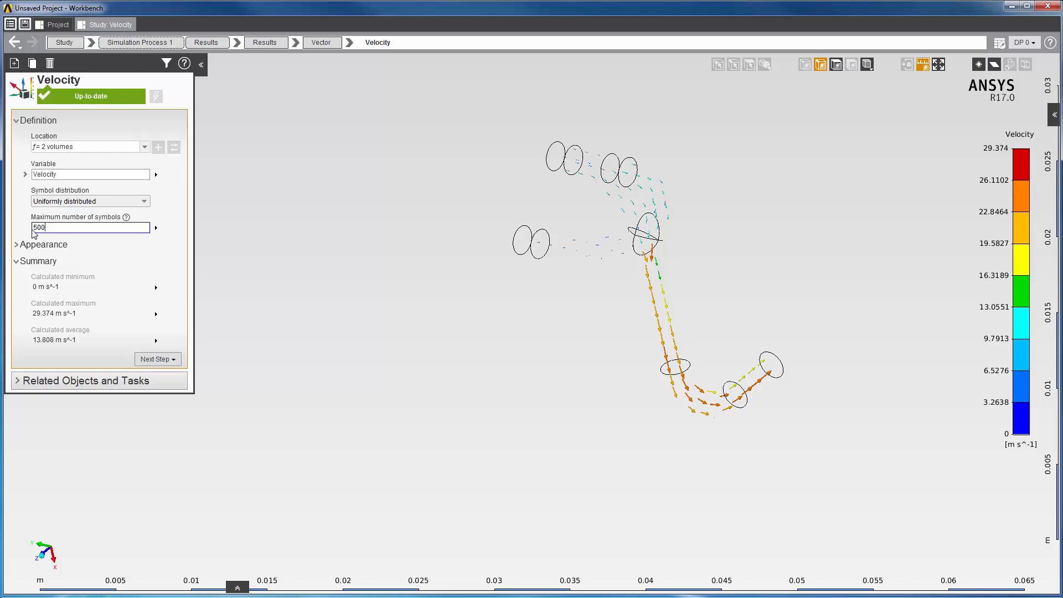
key(Return)
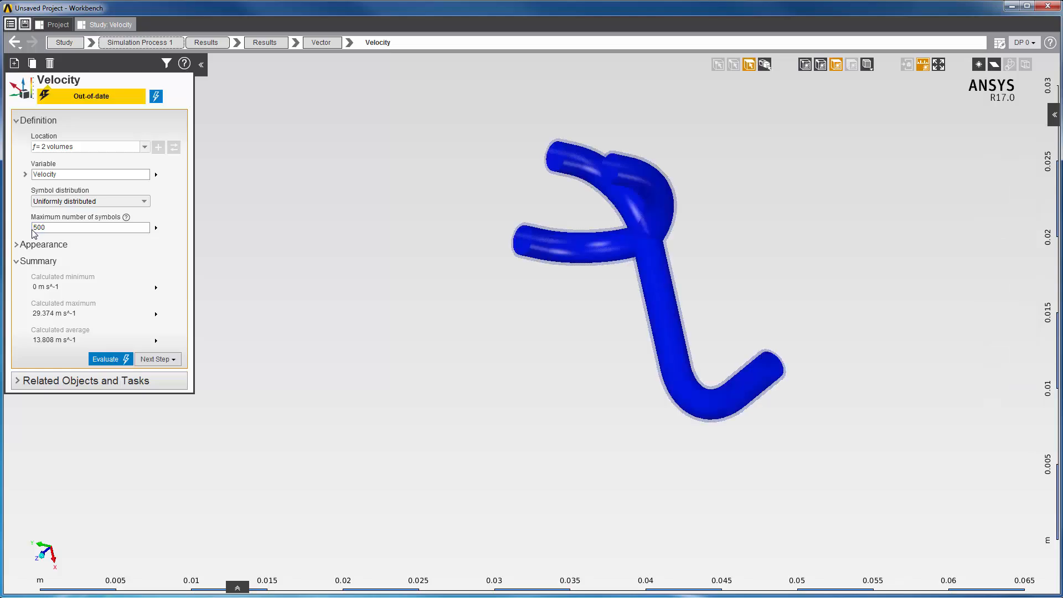
right_click(309, 214)
click(340, 271)
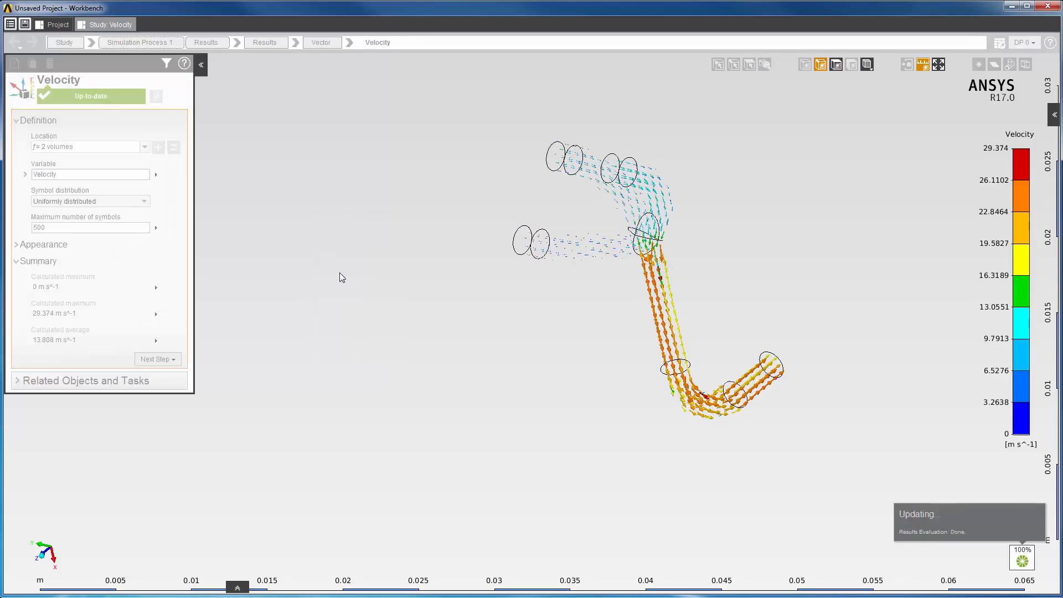